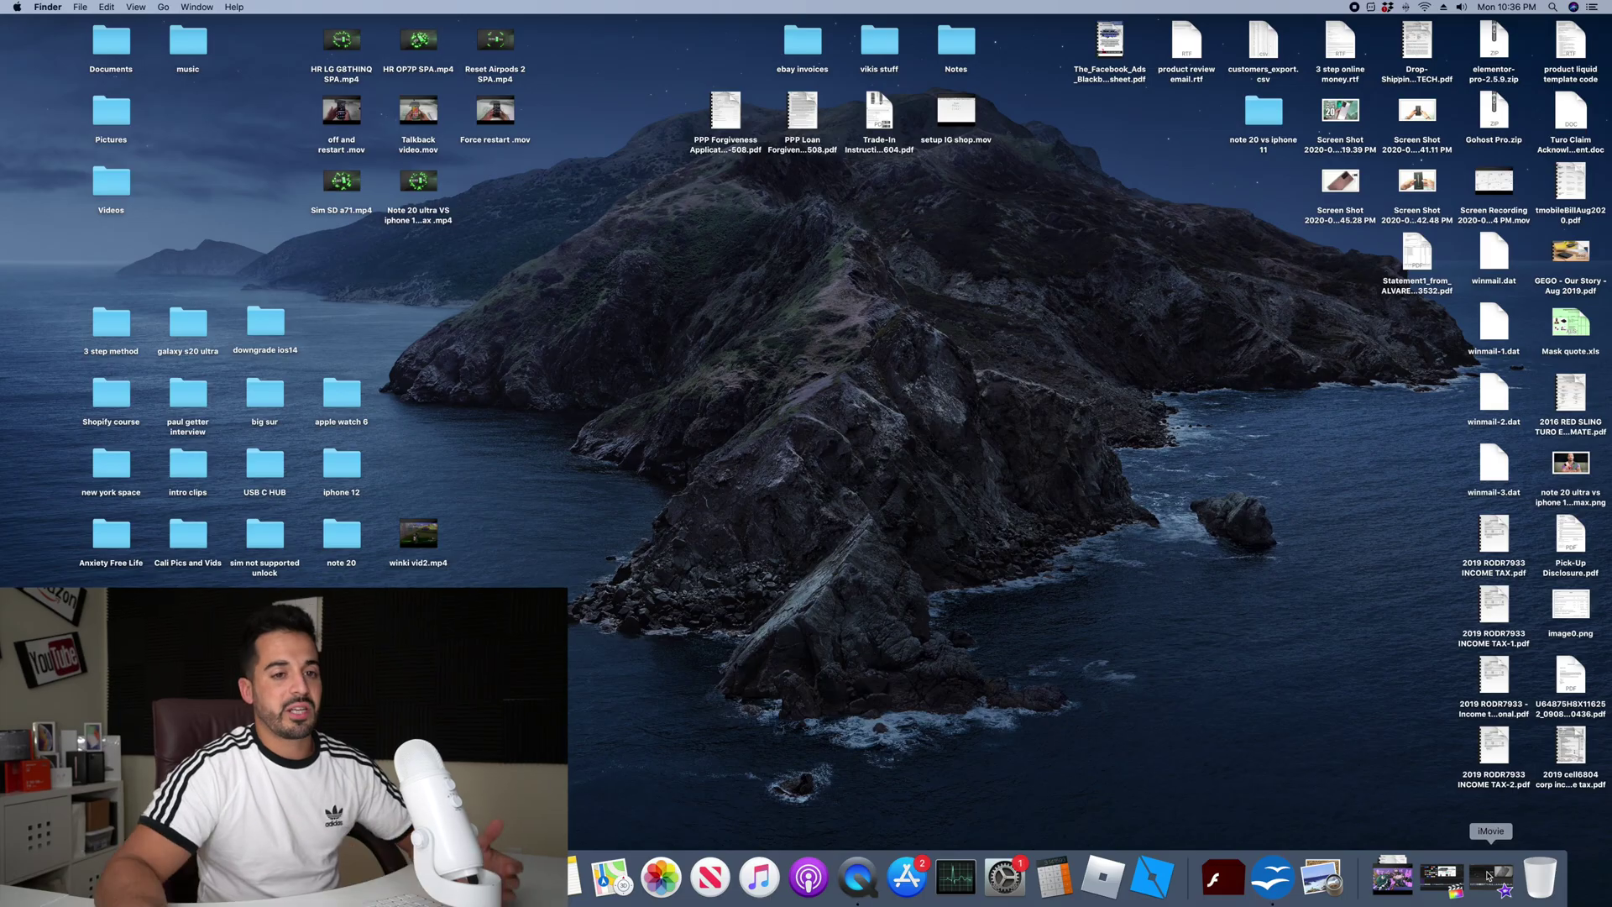
- Bring iMovie's My Movie project to the front and switch on voiceover recording mode
{"action": "left_click", "coordinate": [1488, 873]}
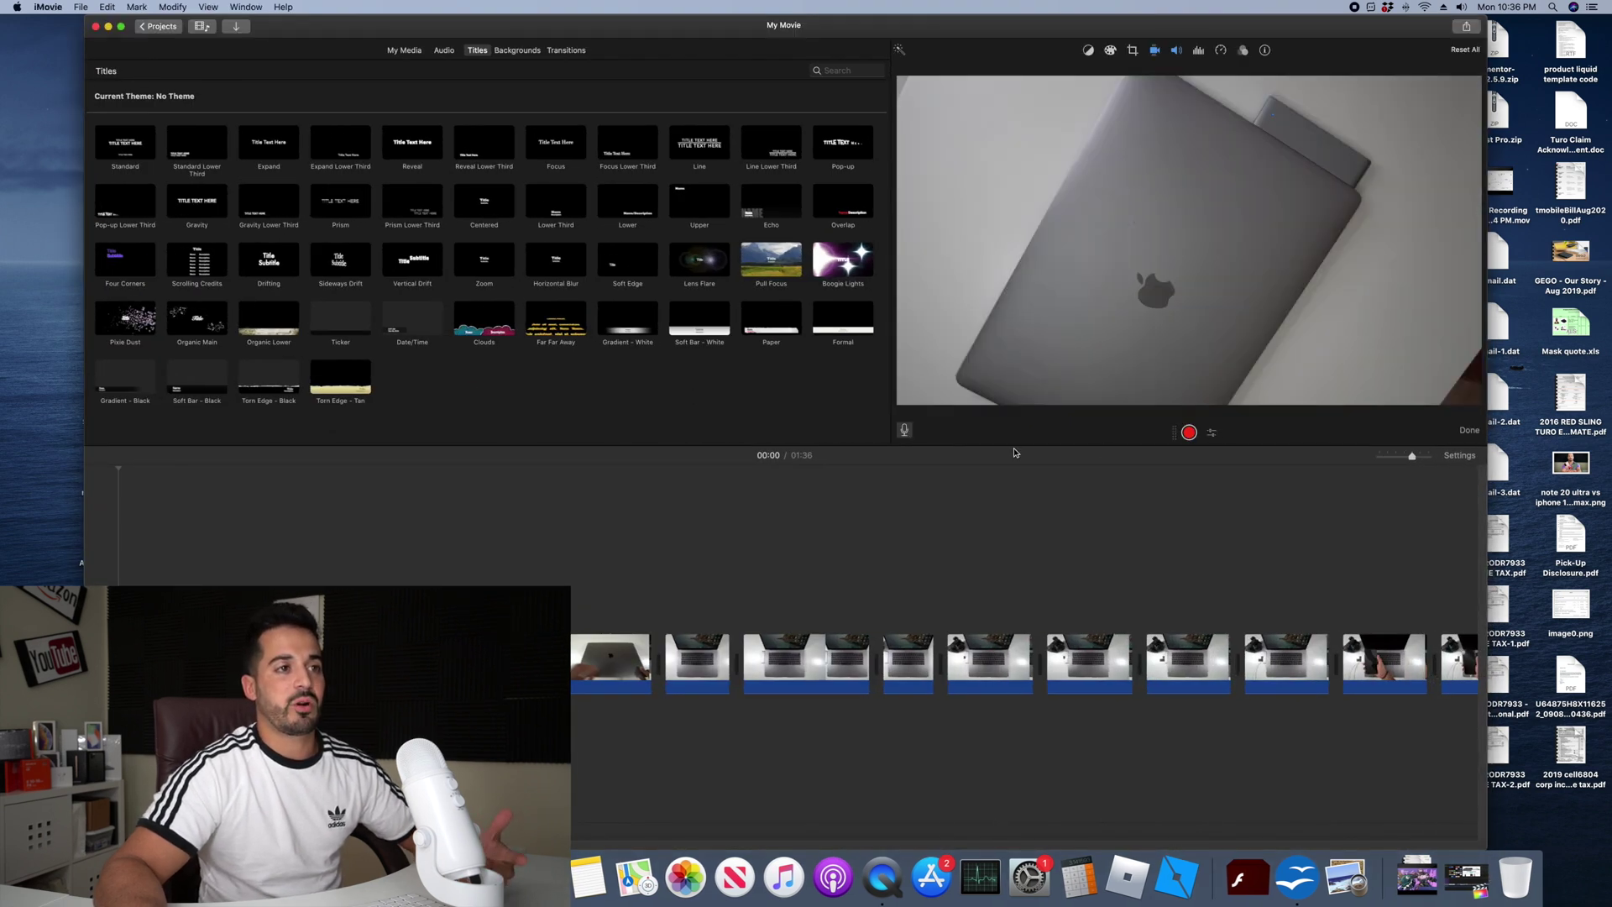
{"action": "left_click", "coordinate": [905, 431]}
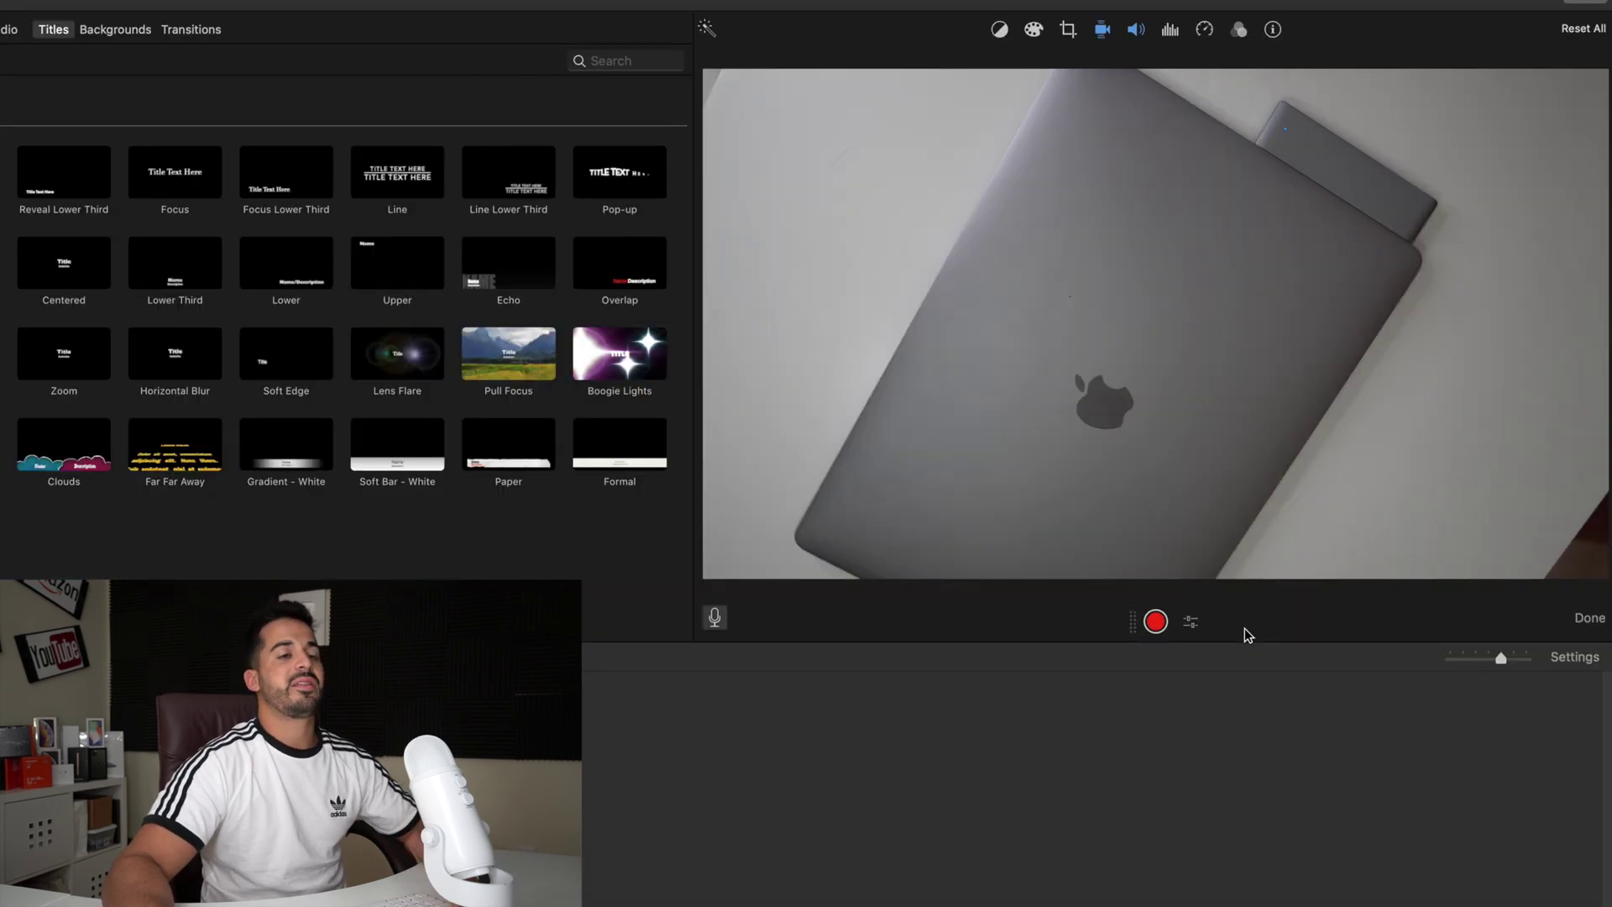
- Set the voiceover input source to Yeti Stereo Microphone, keeping the existing volume
{"action": "left_click", "coordinate": [1192, 623]}
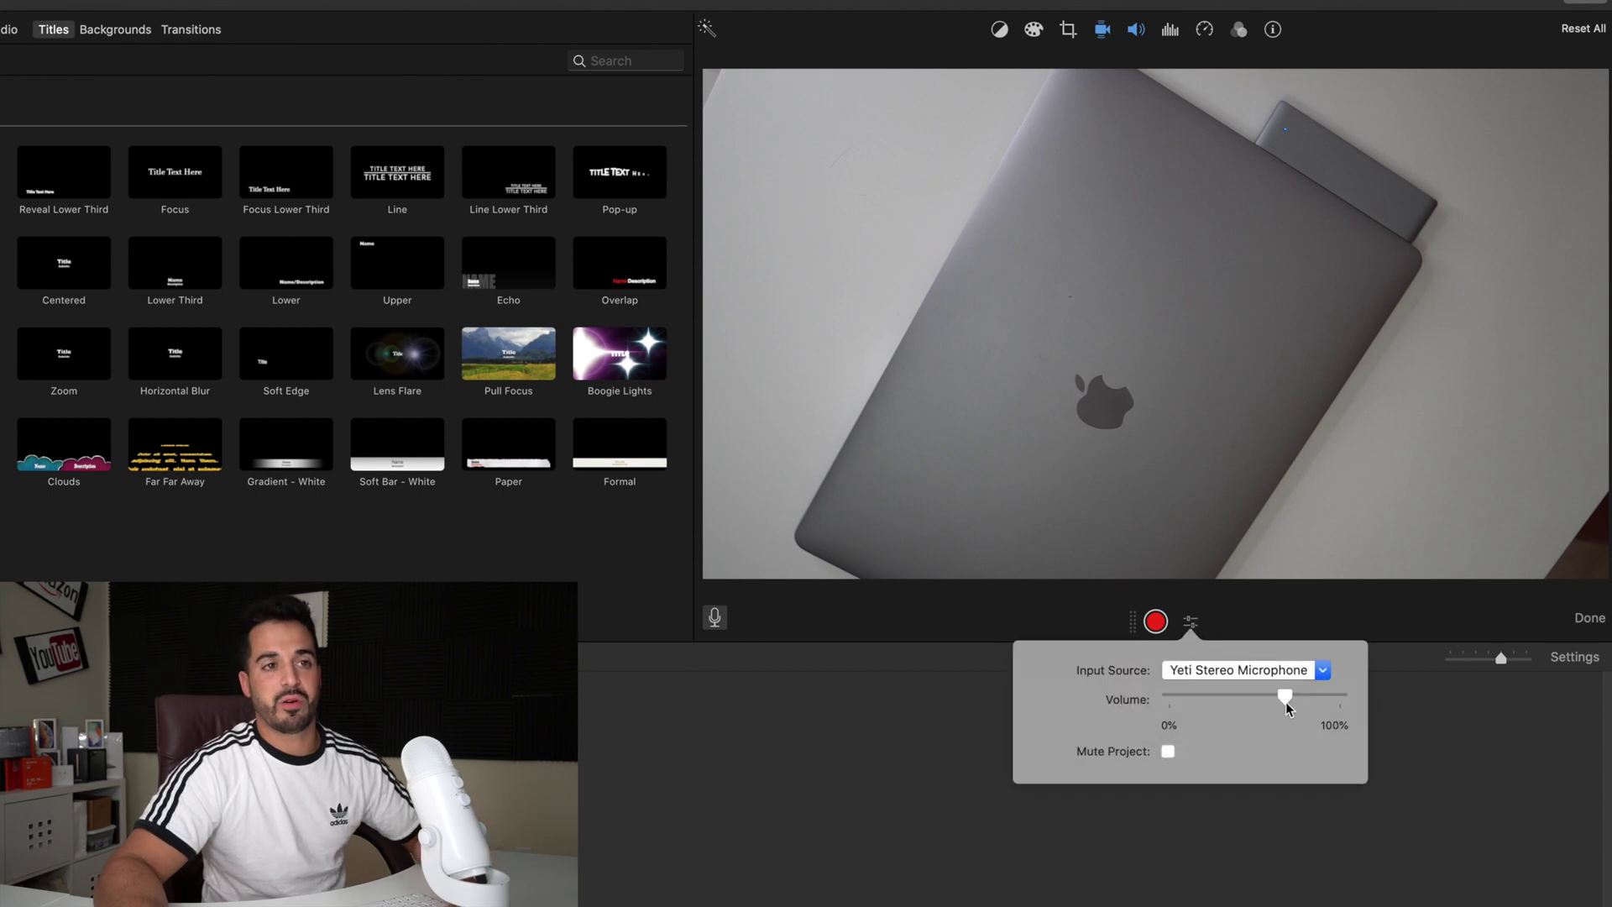
{"action": "left_click", "coordinate": [1316, 677]}
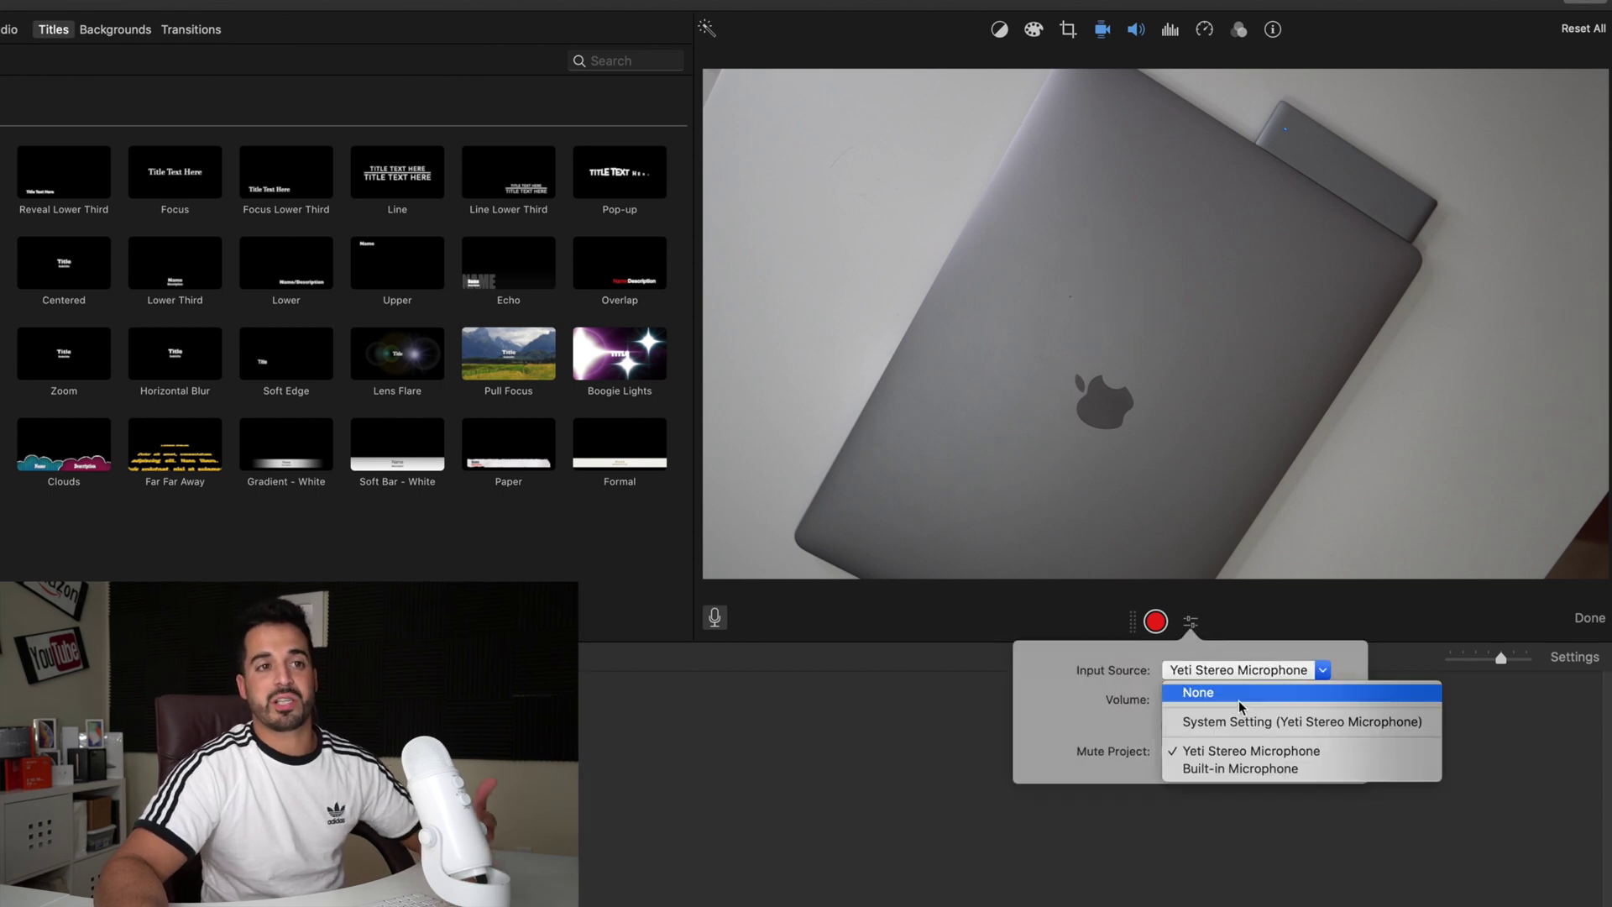
{"action": "left_click", "coordinate": [1226, 755]}
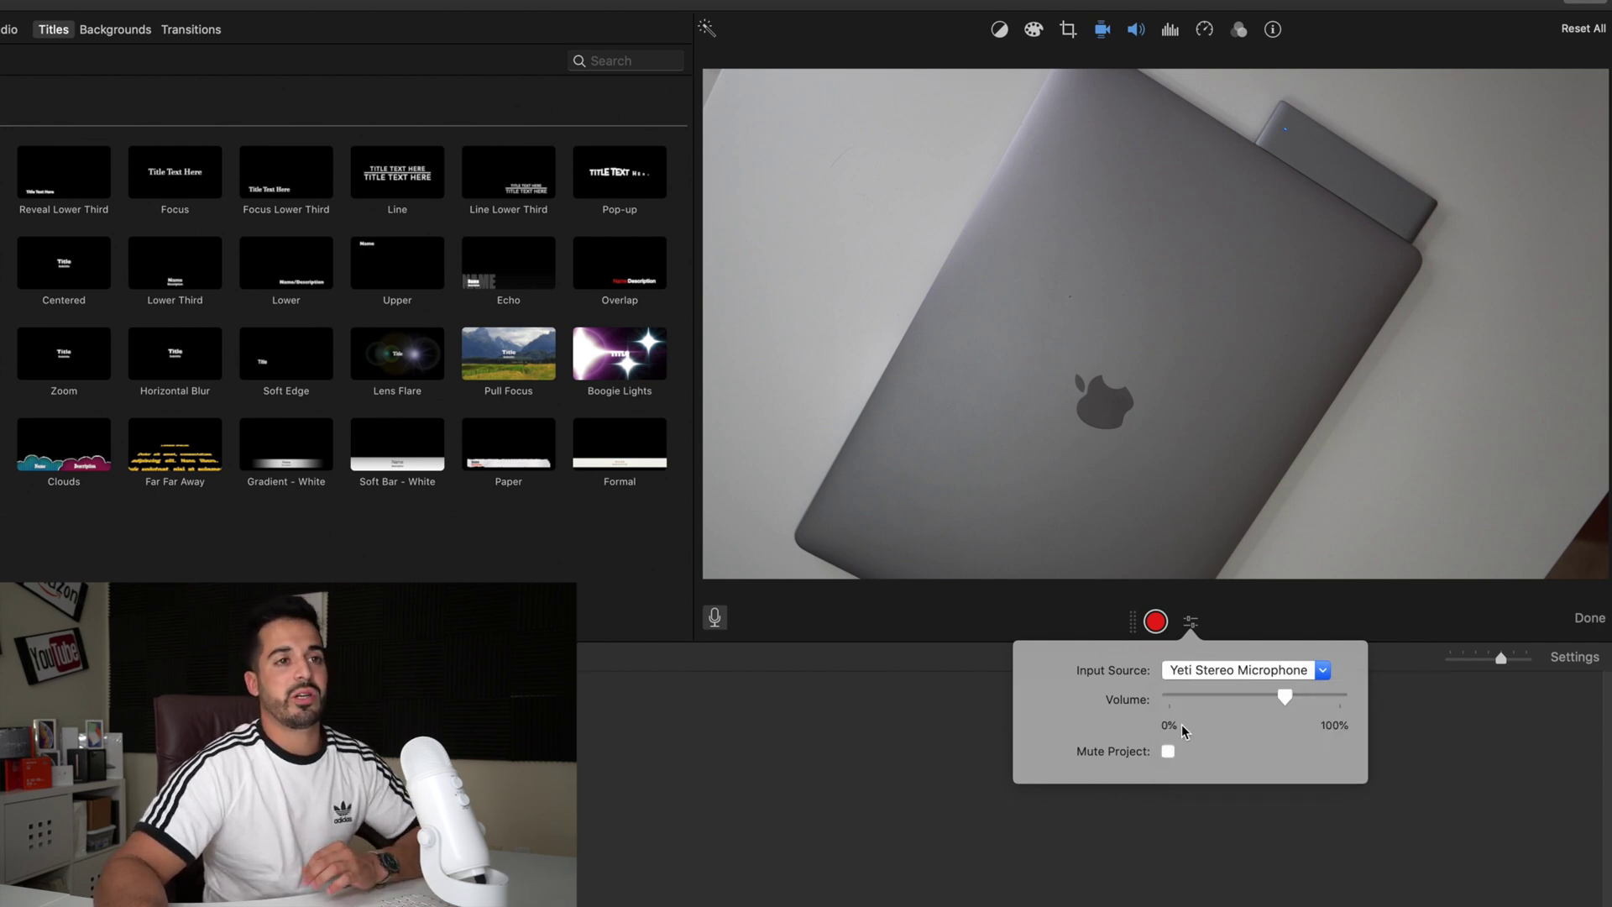
{"action": "left_click", "coordinate": [930, 752]}
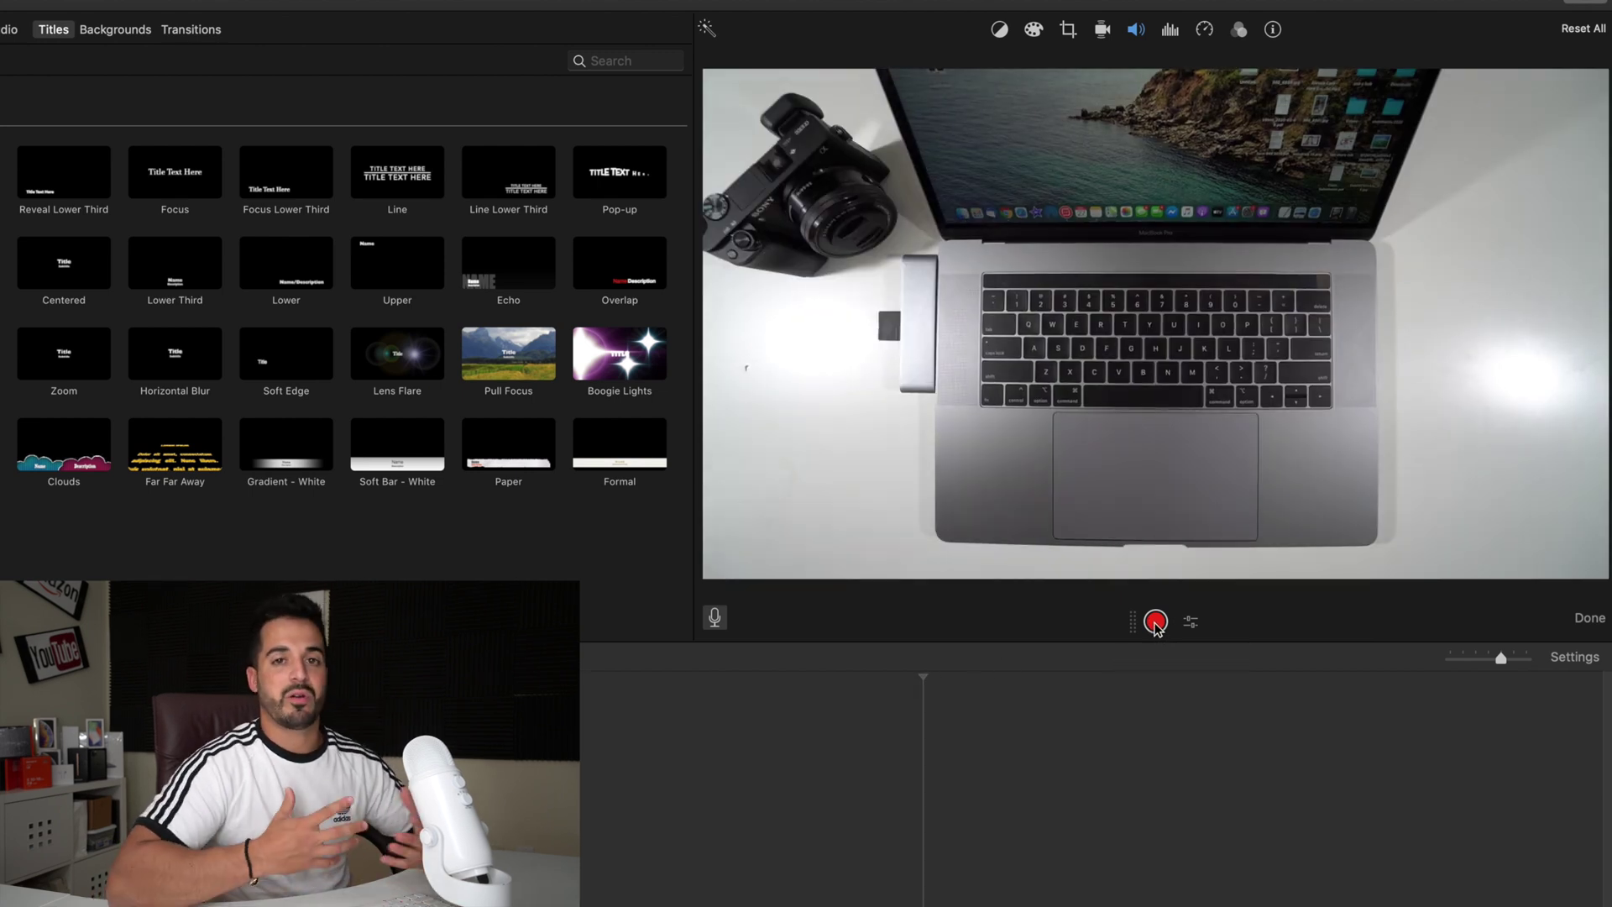
- Record a voiceover clip in iMovie, then bring up Final Cut Pro's Untitled Project 1
{"action": "key", "text": "space"}
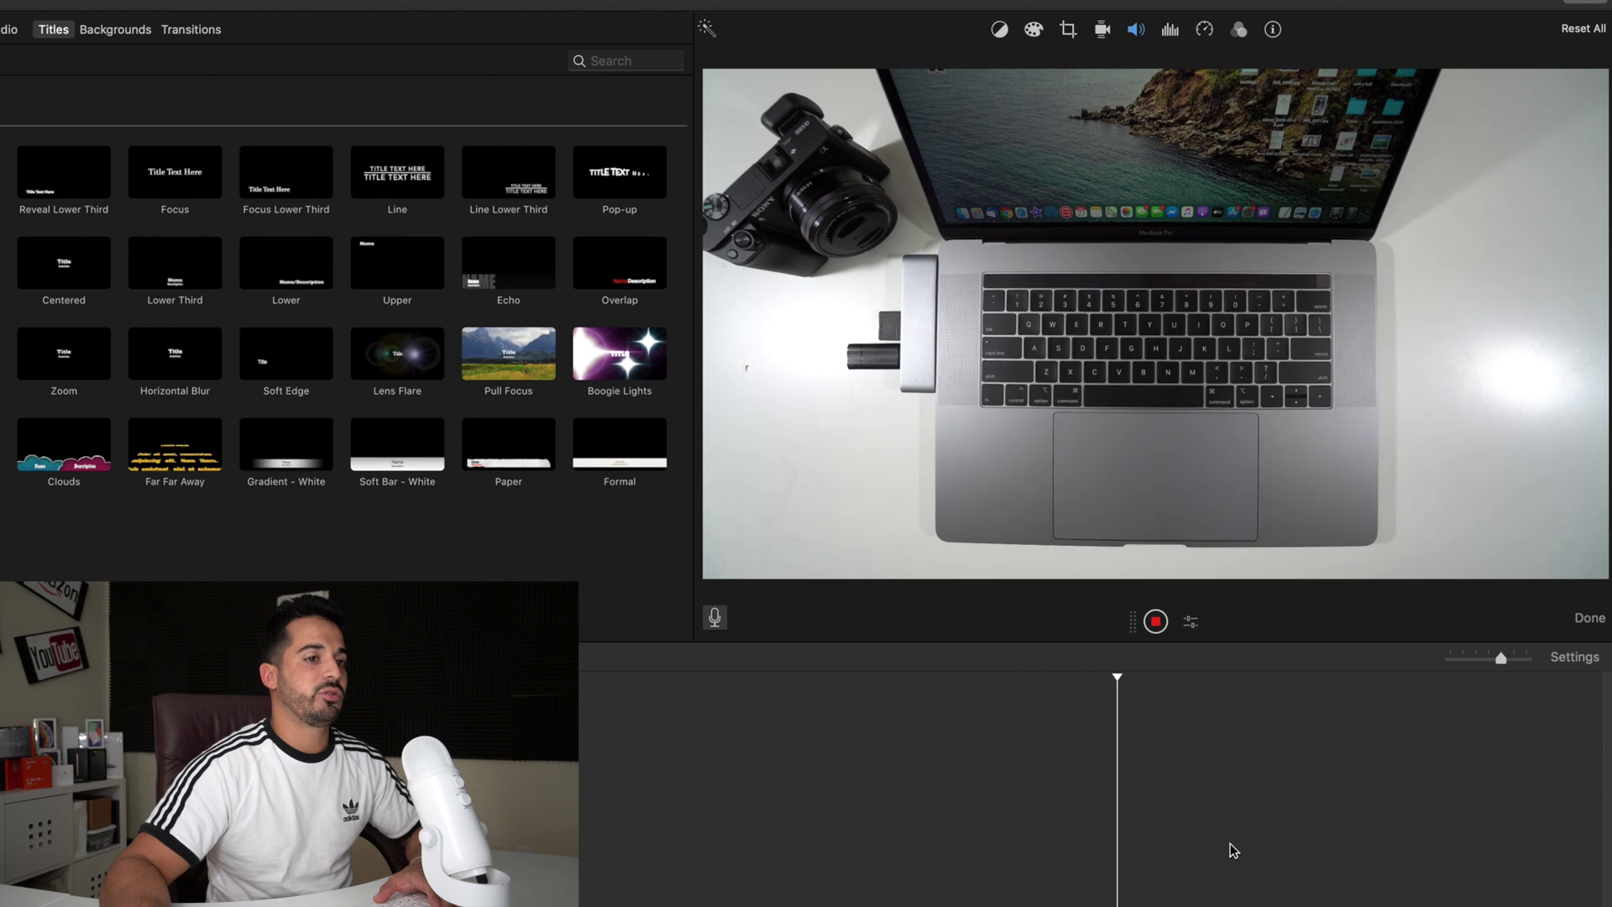
{"action": "left_click", "coordinate": [1157, 621]}
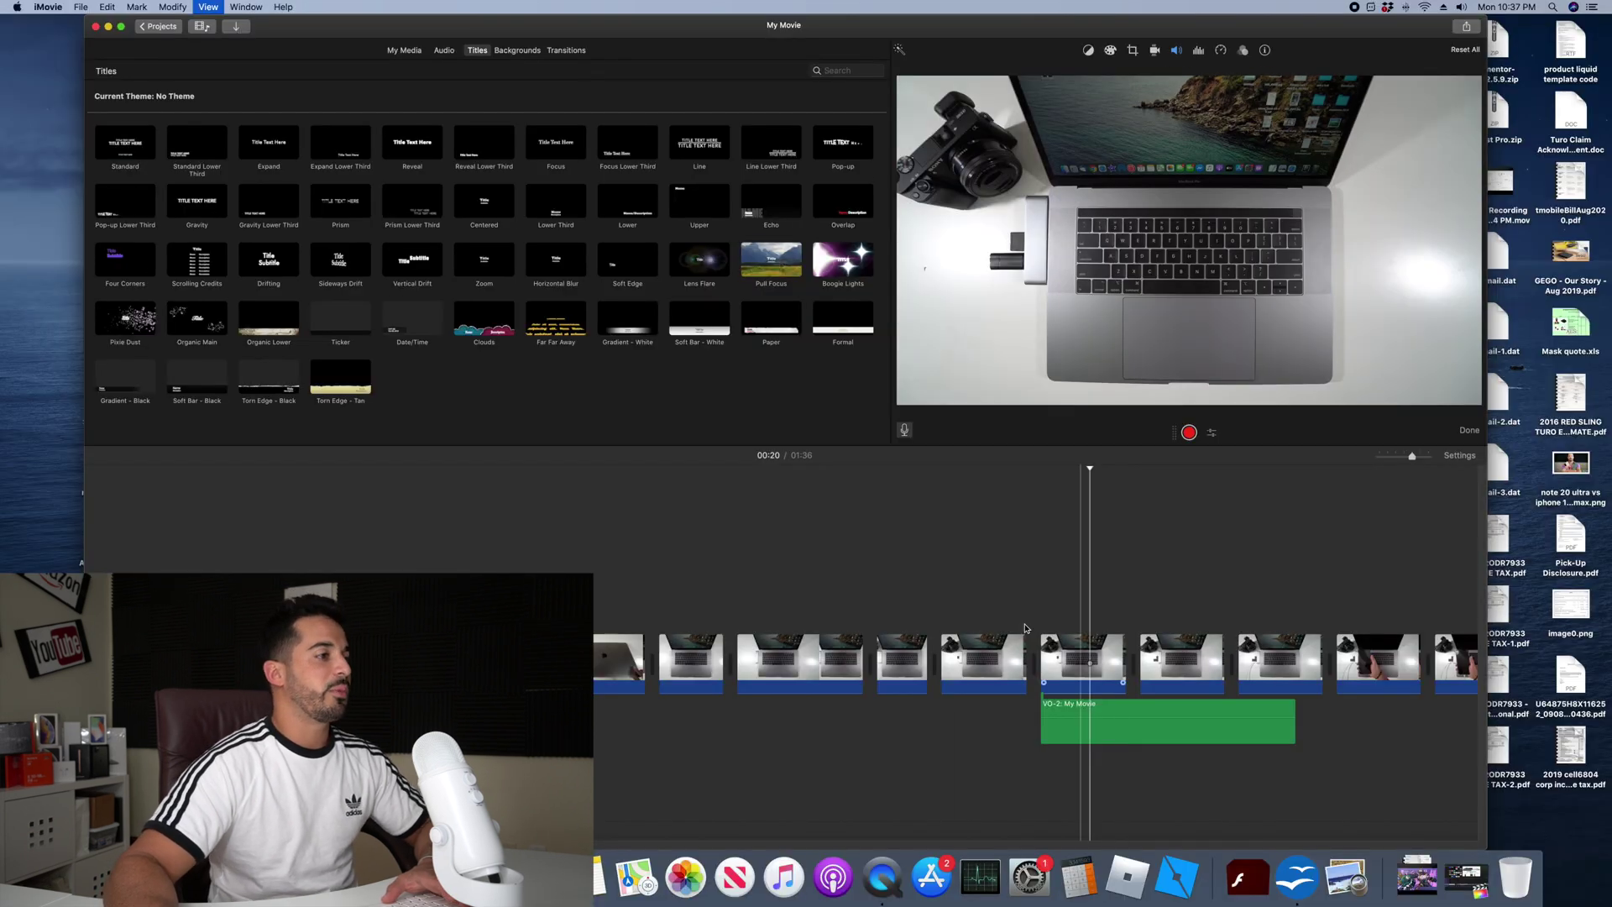
{"action": "left_click", "coordinate": [1465, 877]}
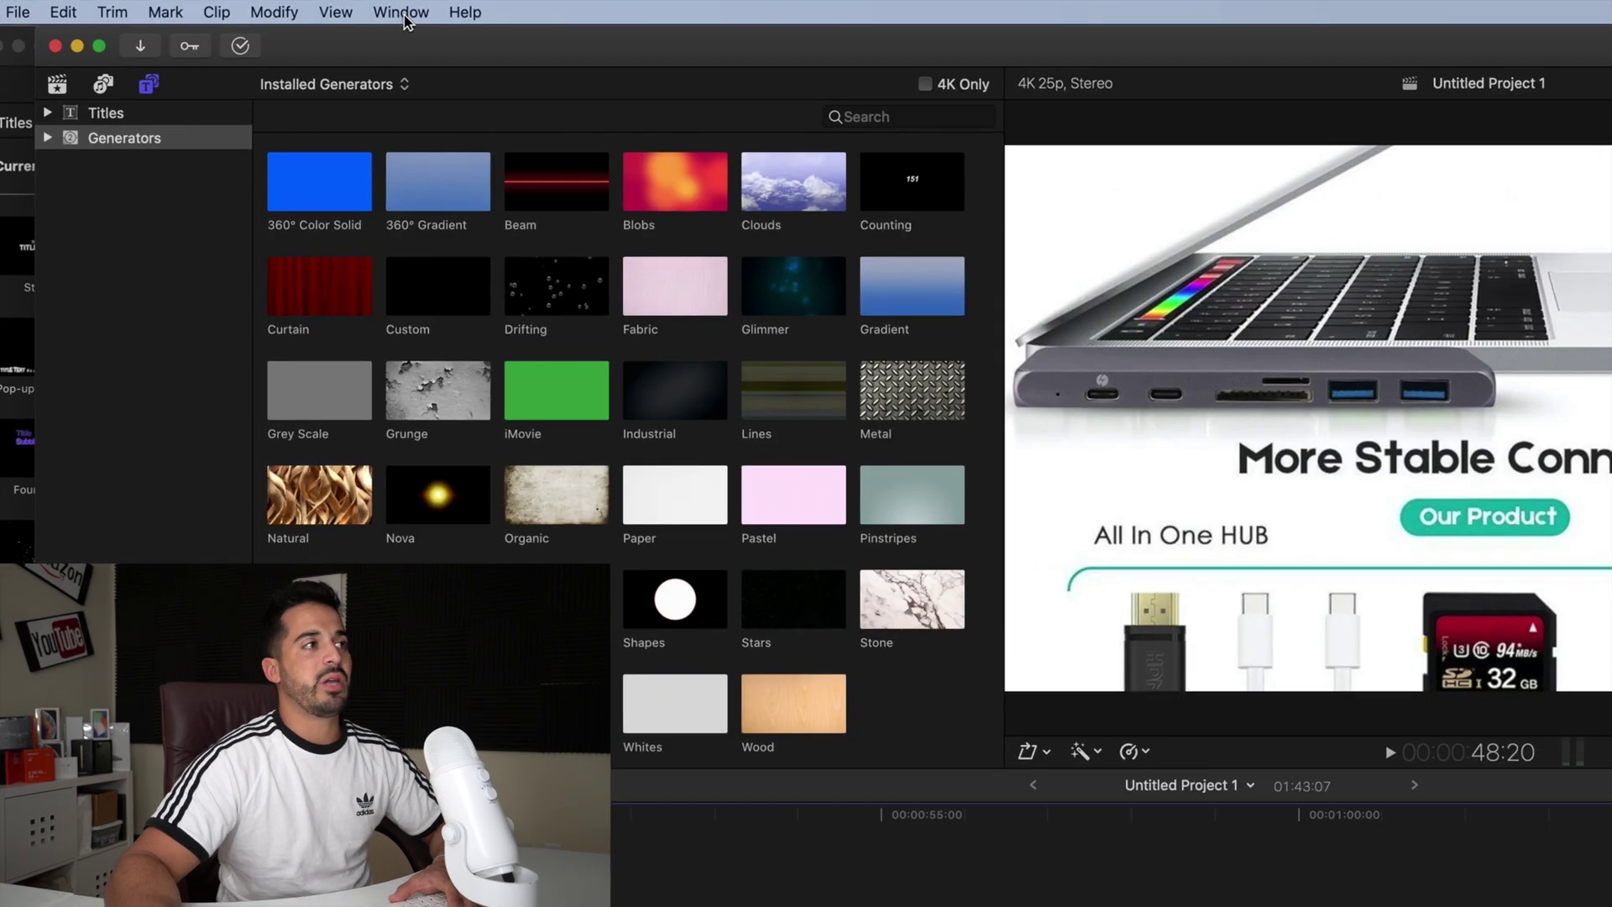
- Open Window > Record Voiceover, move the panel aside, and record the Untitled-16 voiceover clip
{"action": "left_click", "coordinate": [401, 12]}
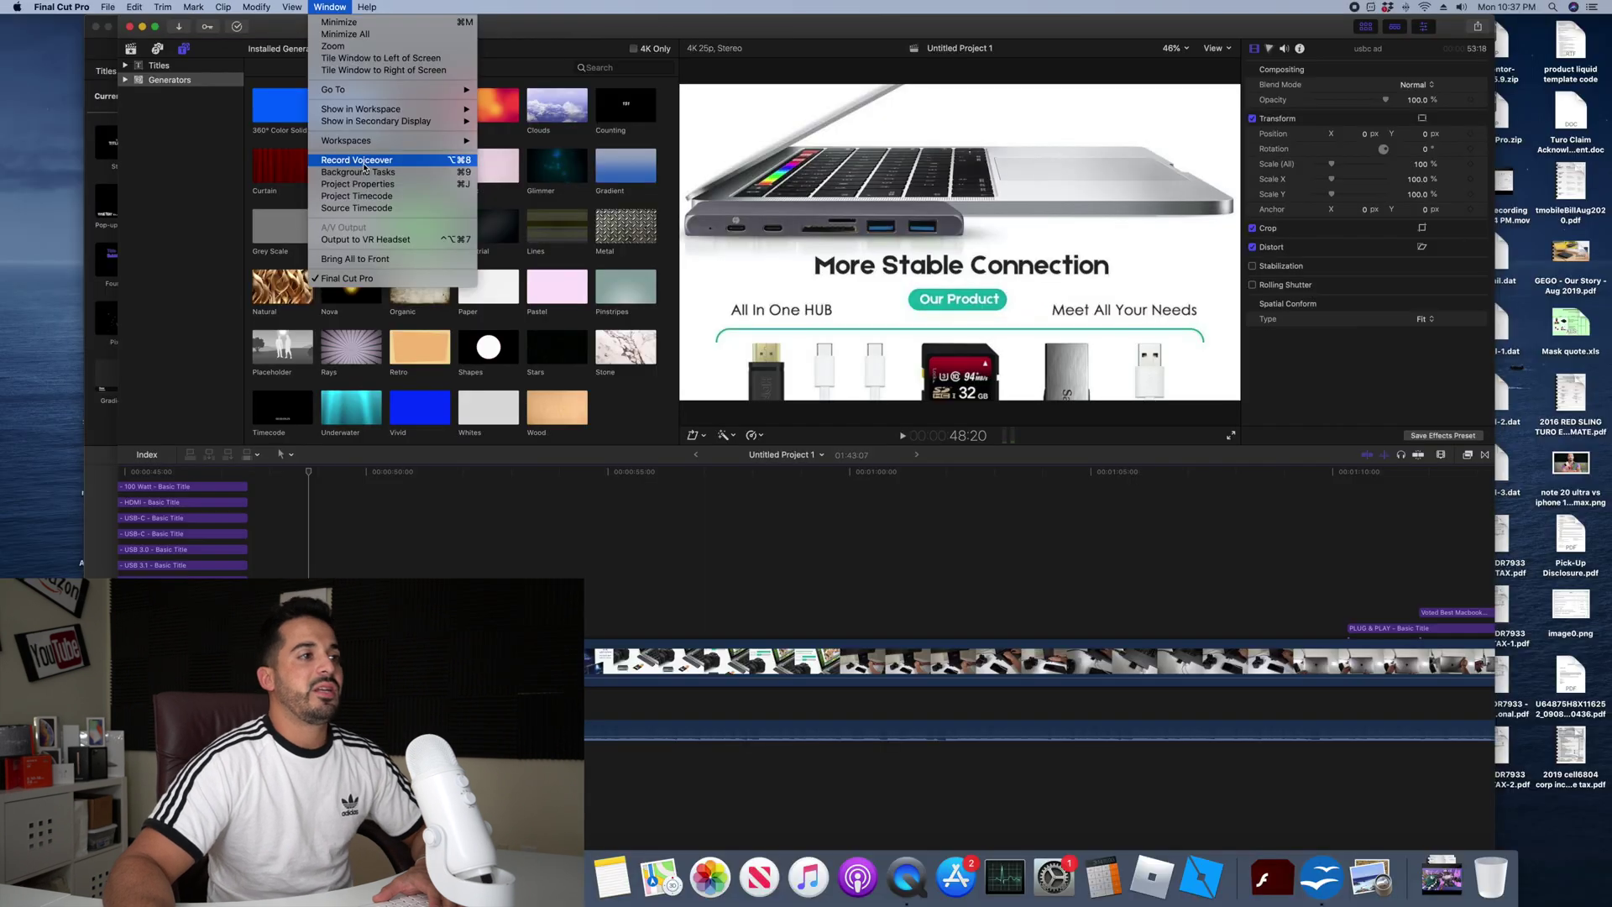
{"action": "left_click", "coordinate": [364, 162]}
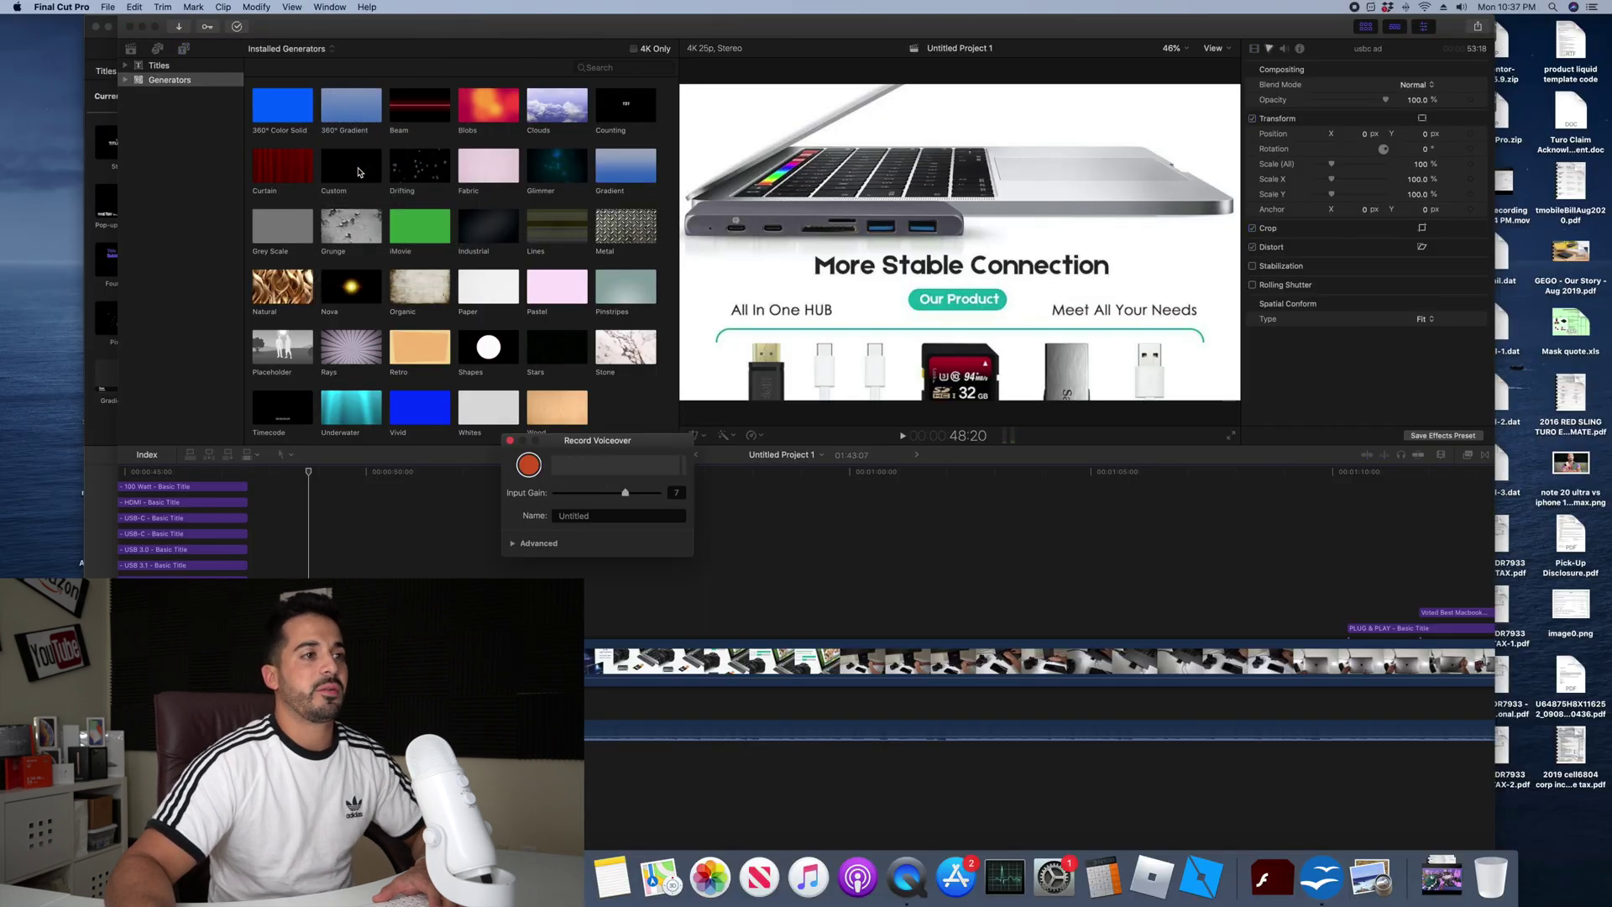
{"action": "left_click_drag", "start_coordinate": [598, 440], "coordinate": [834, 438]}
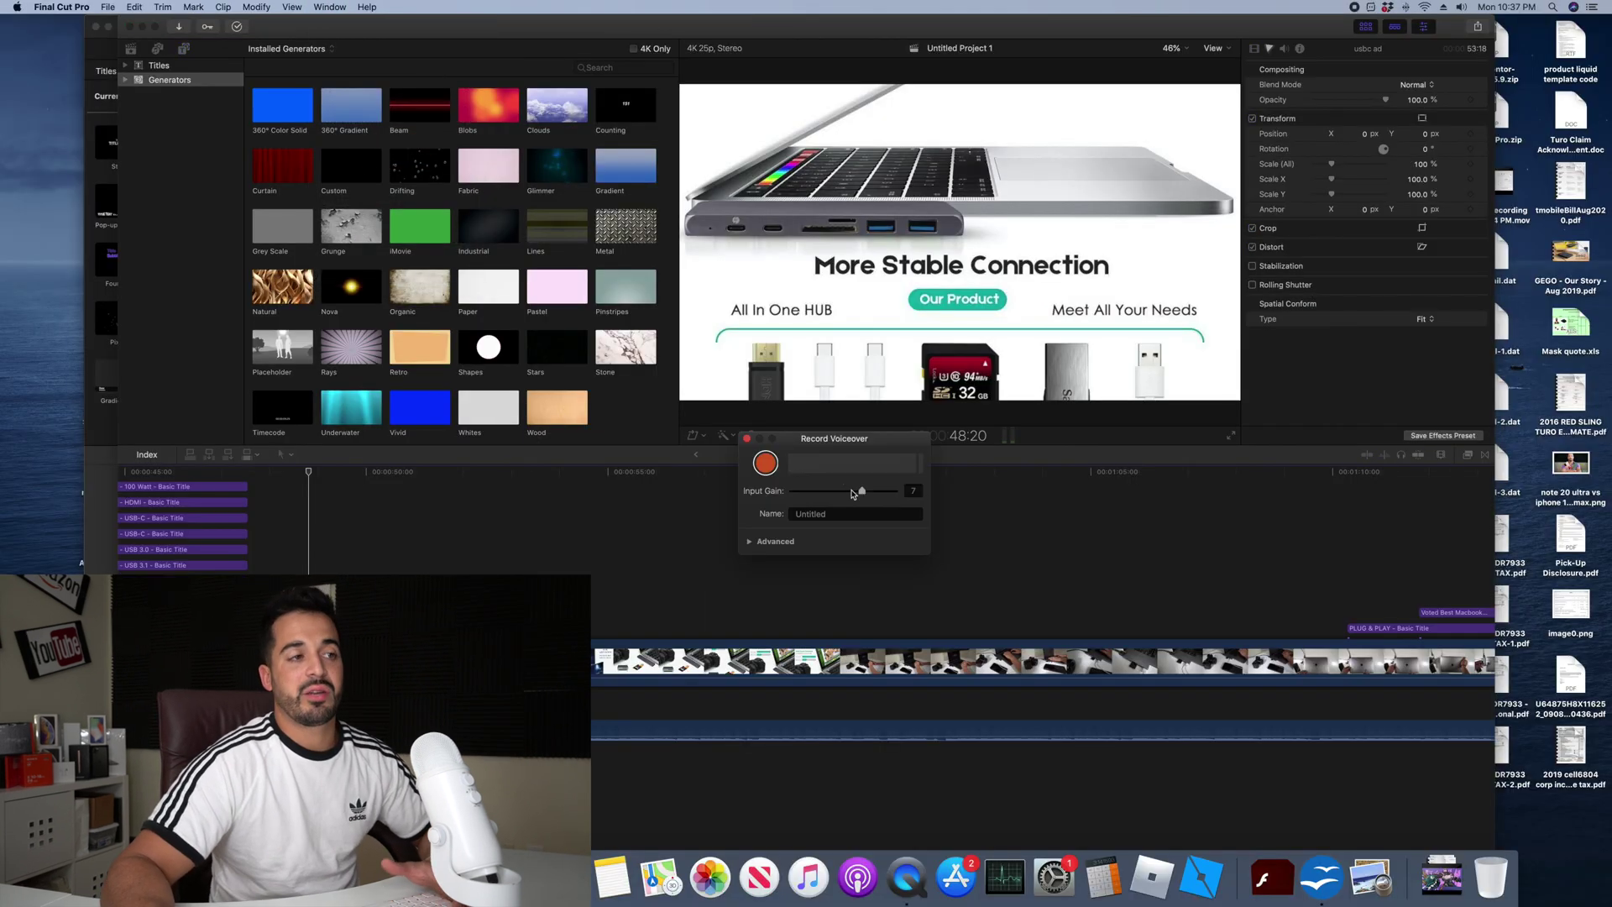
{"action": "left_click", "coordinate": [766, 464]}
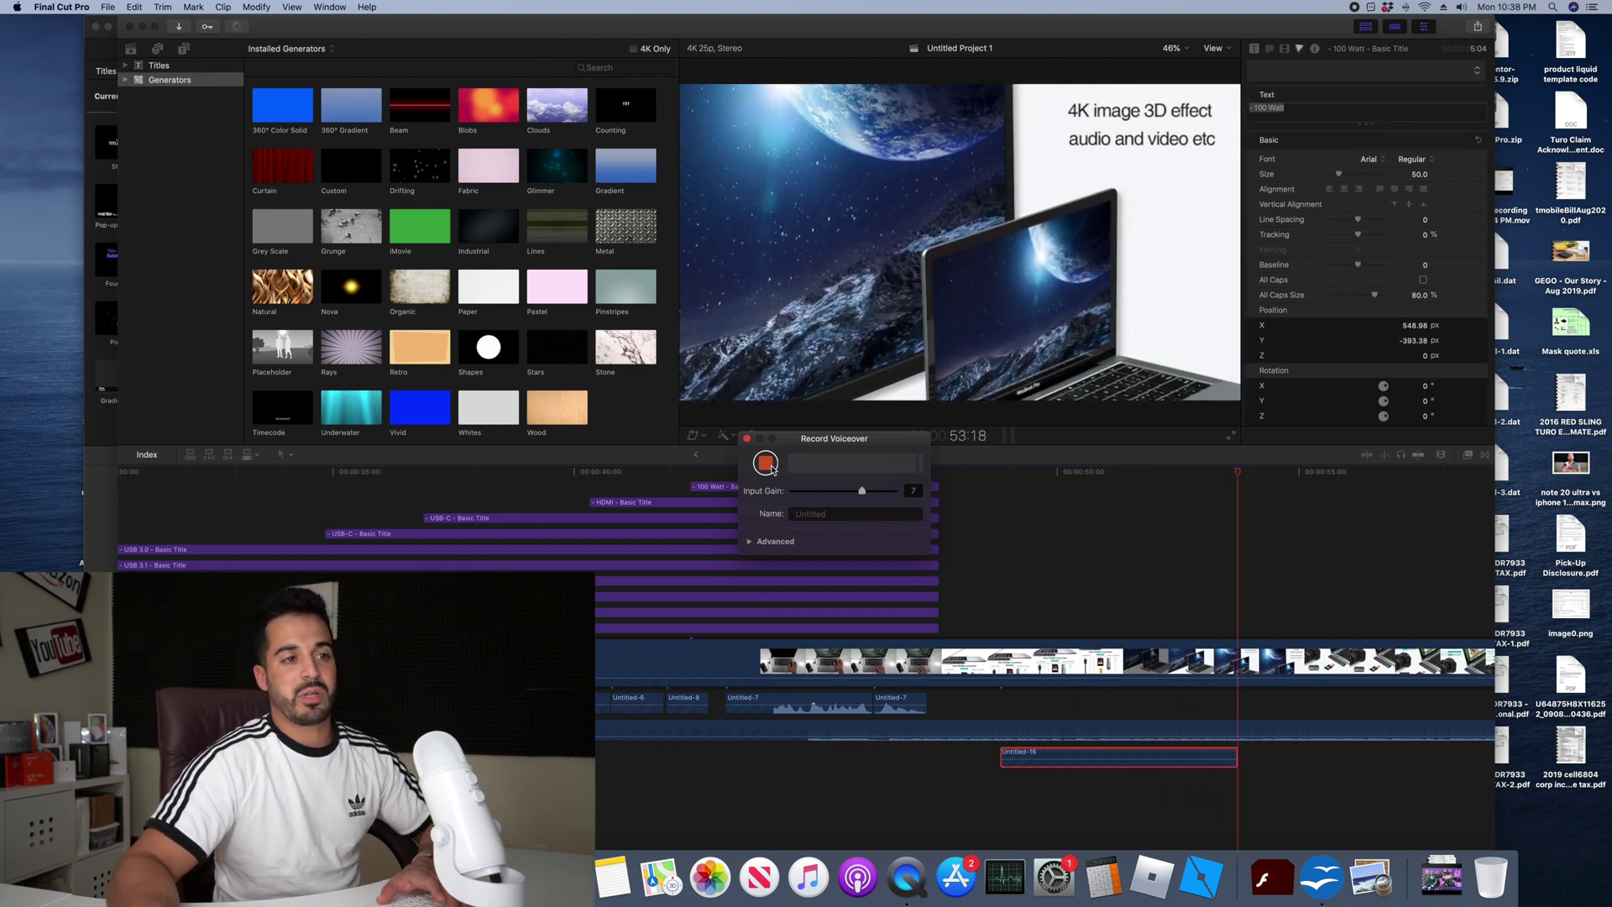
{"action": "left_click", "coordinate": [766, 464]}
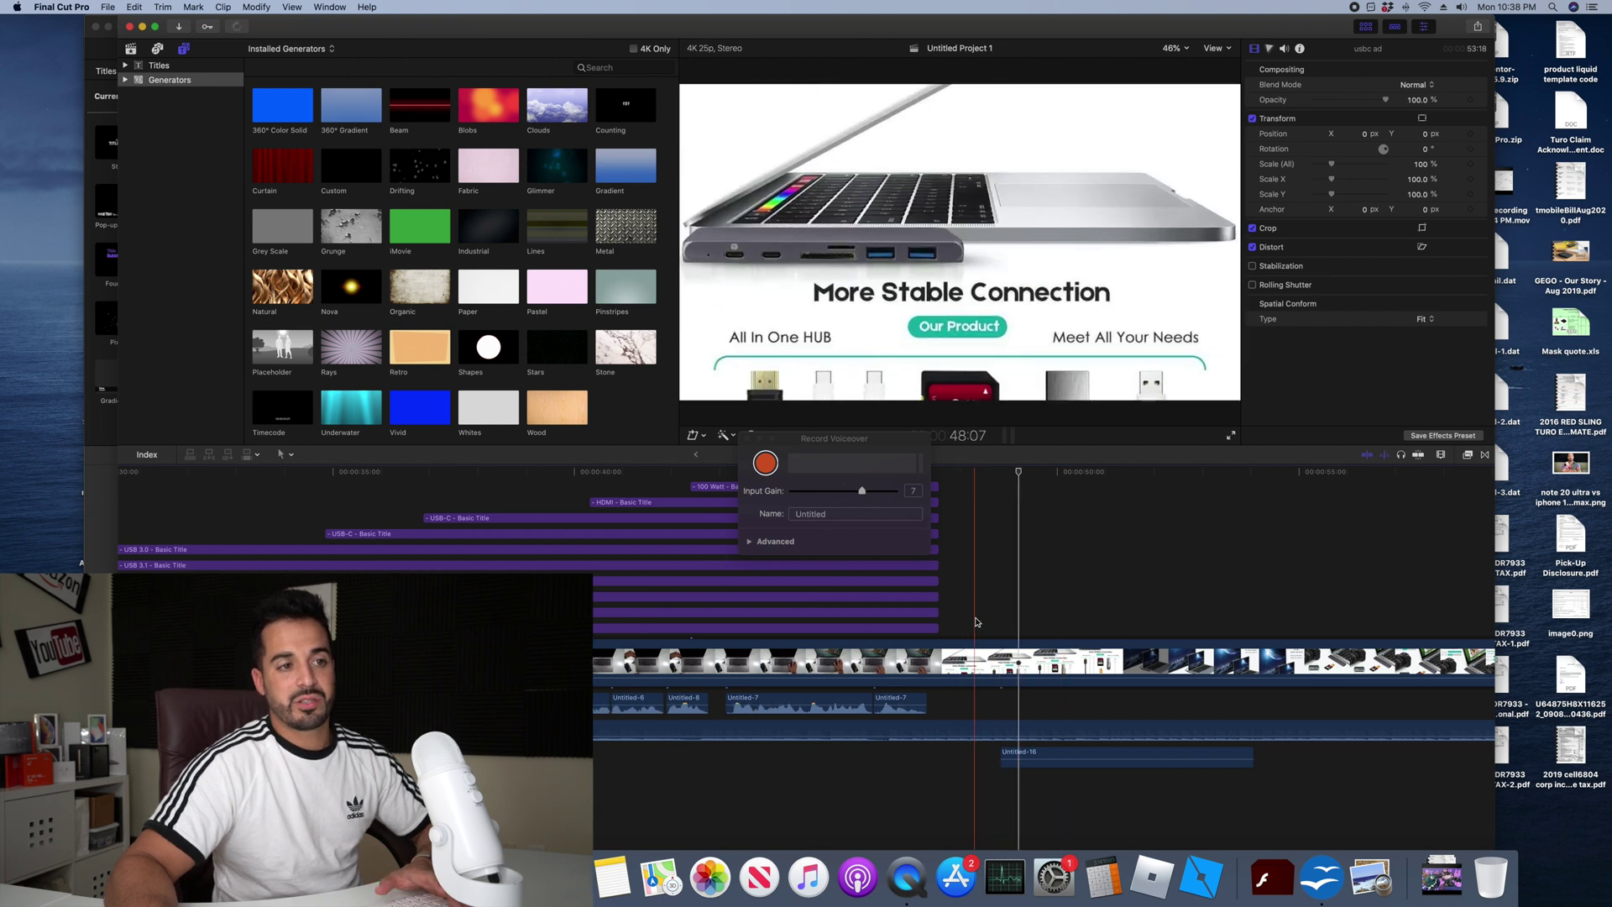
- Play back the timeline to hear Untitled-16, pausing and replaying from around 48:14
{"action": "key", "text": "space"}
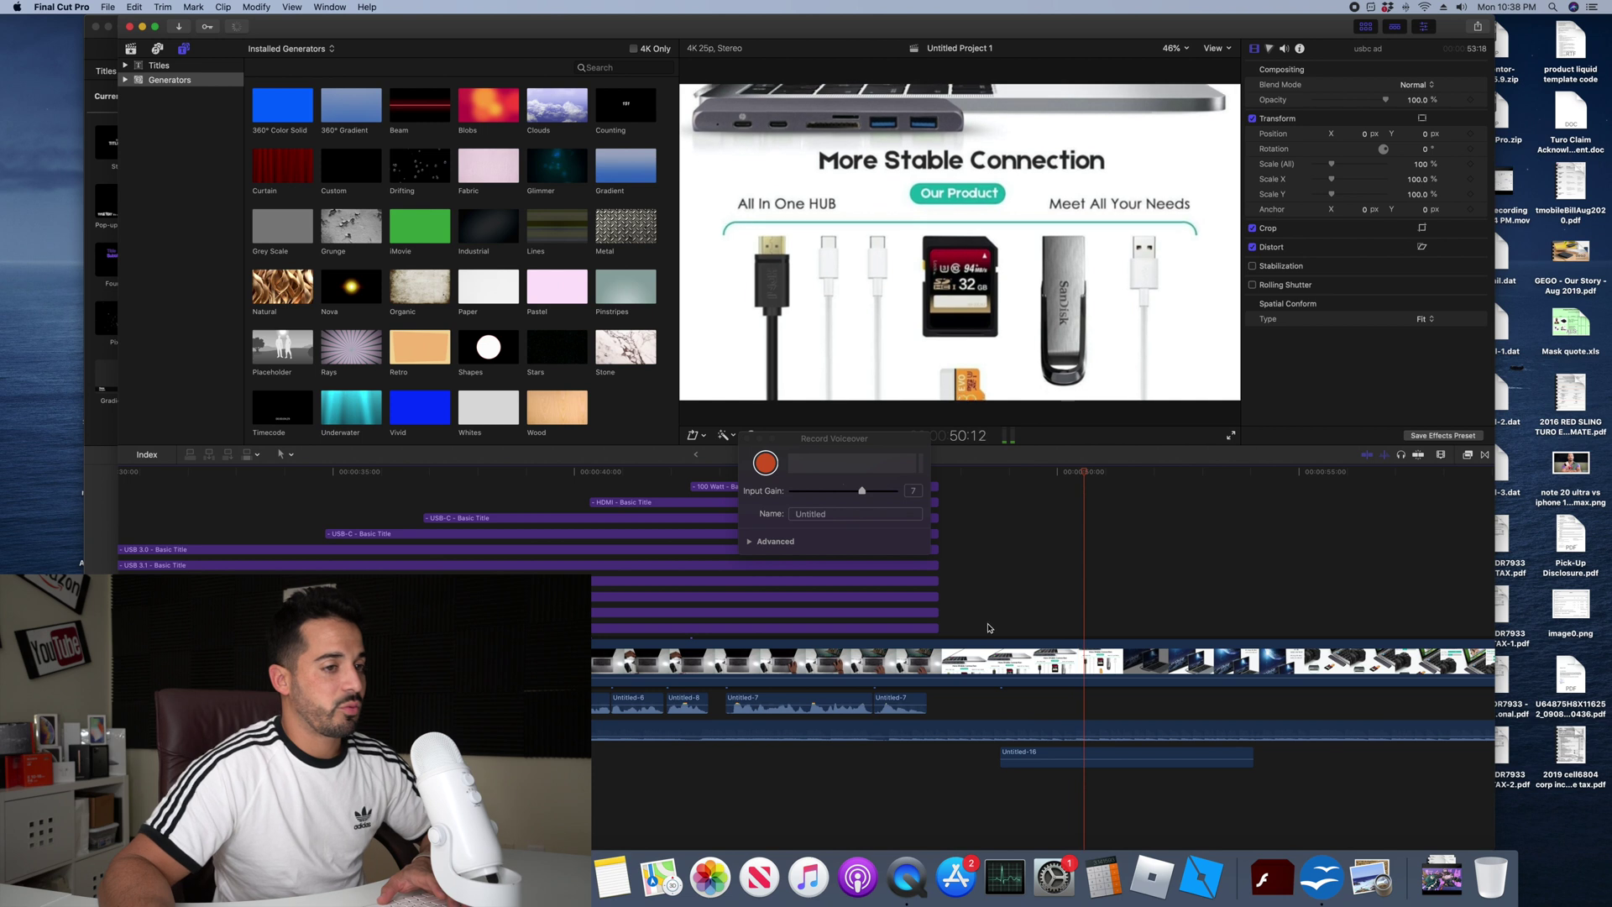
{"action": "key", "text": "space"}
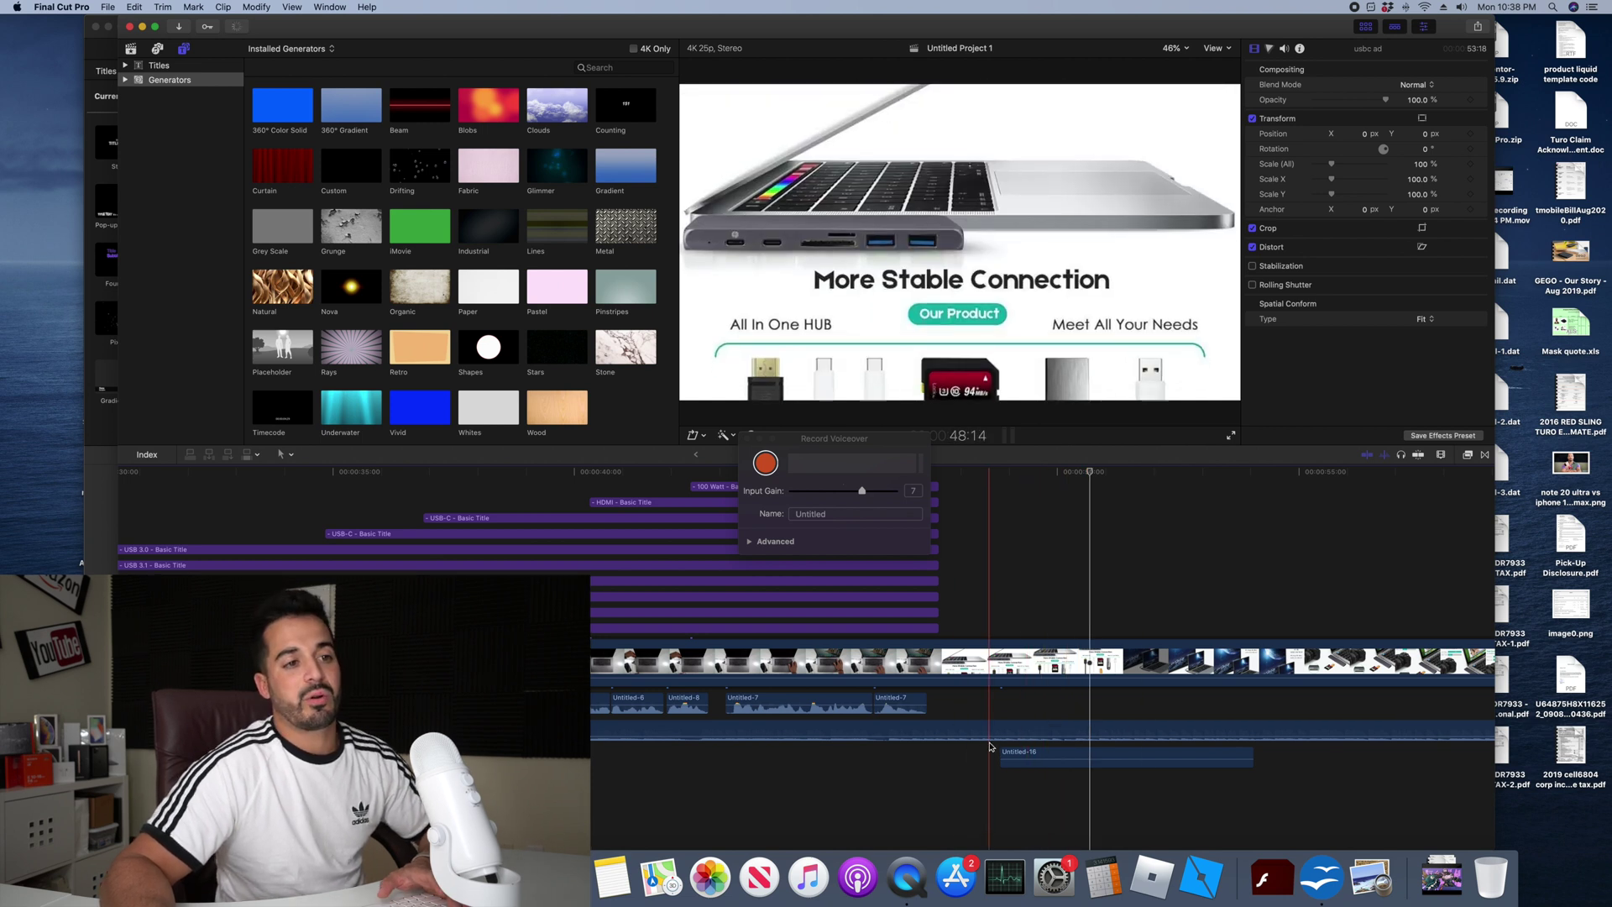
{"action": "key", "text": "space"}
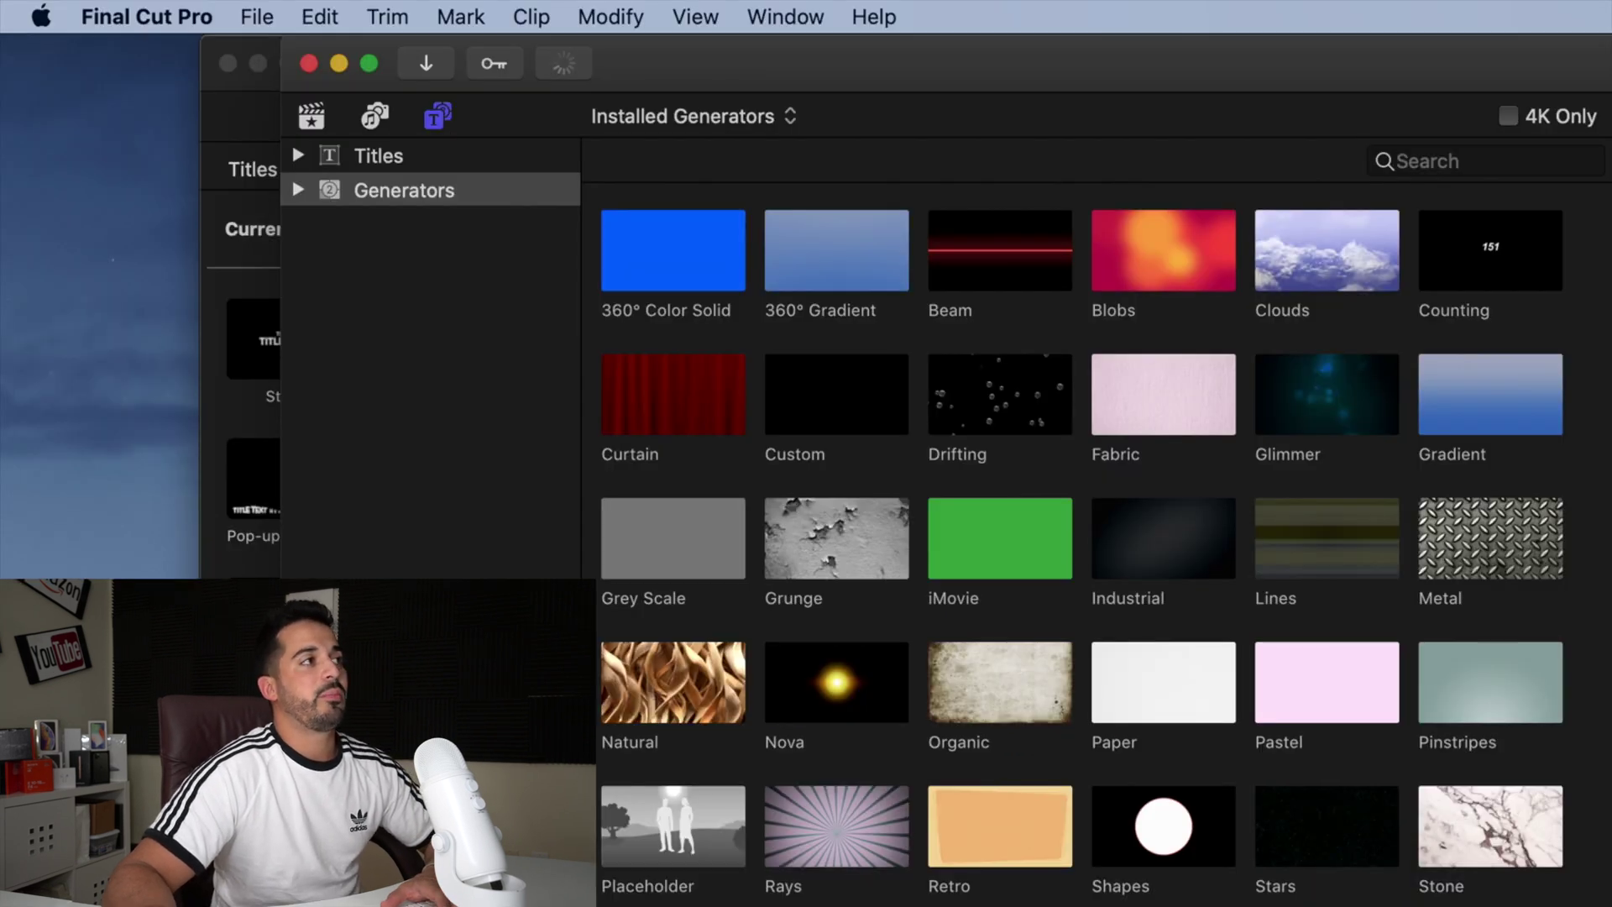
- Open the Microphone list under System Preferences' Security & Privacy > Privacy
{"action": "left_click", "coordinate": [38, 20]}
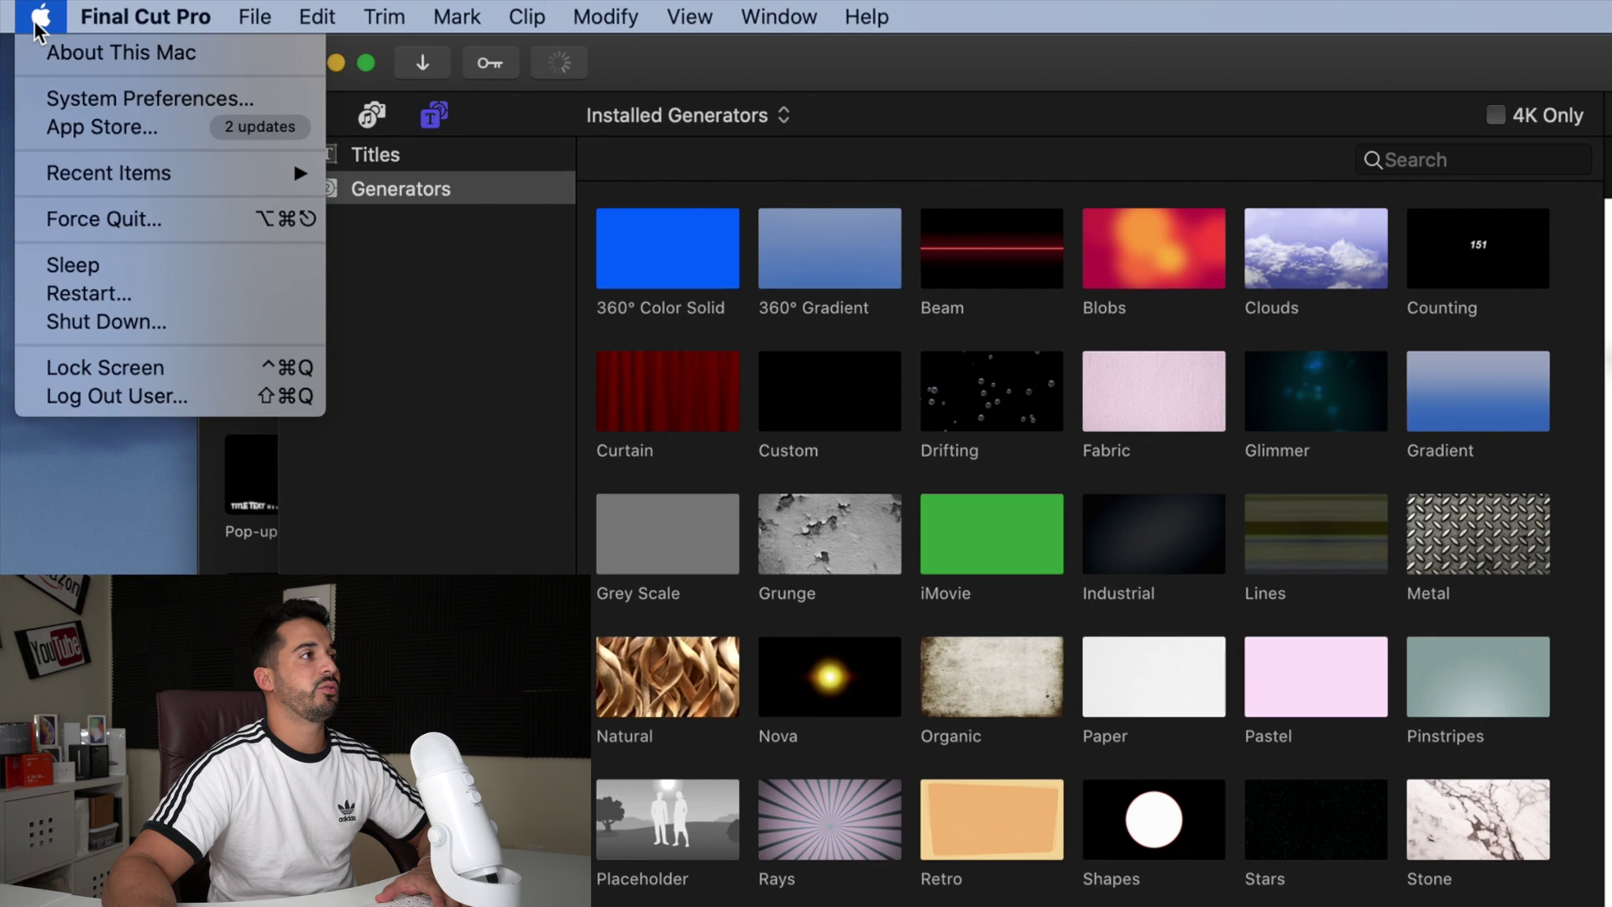
{"action": "left_click", "coordinate": [132, 99]}
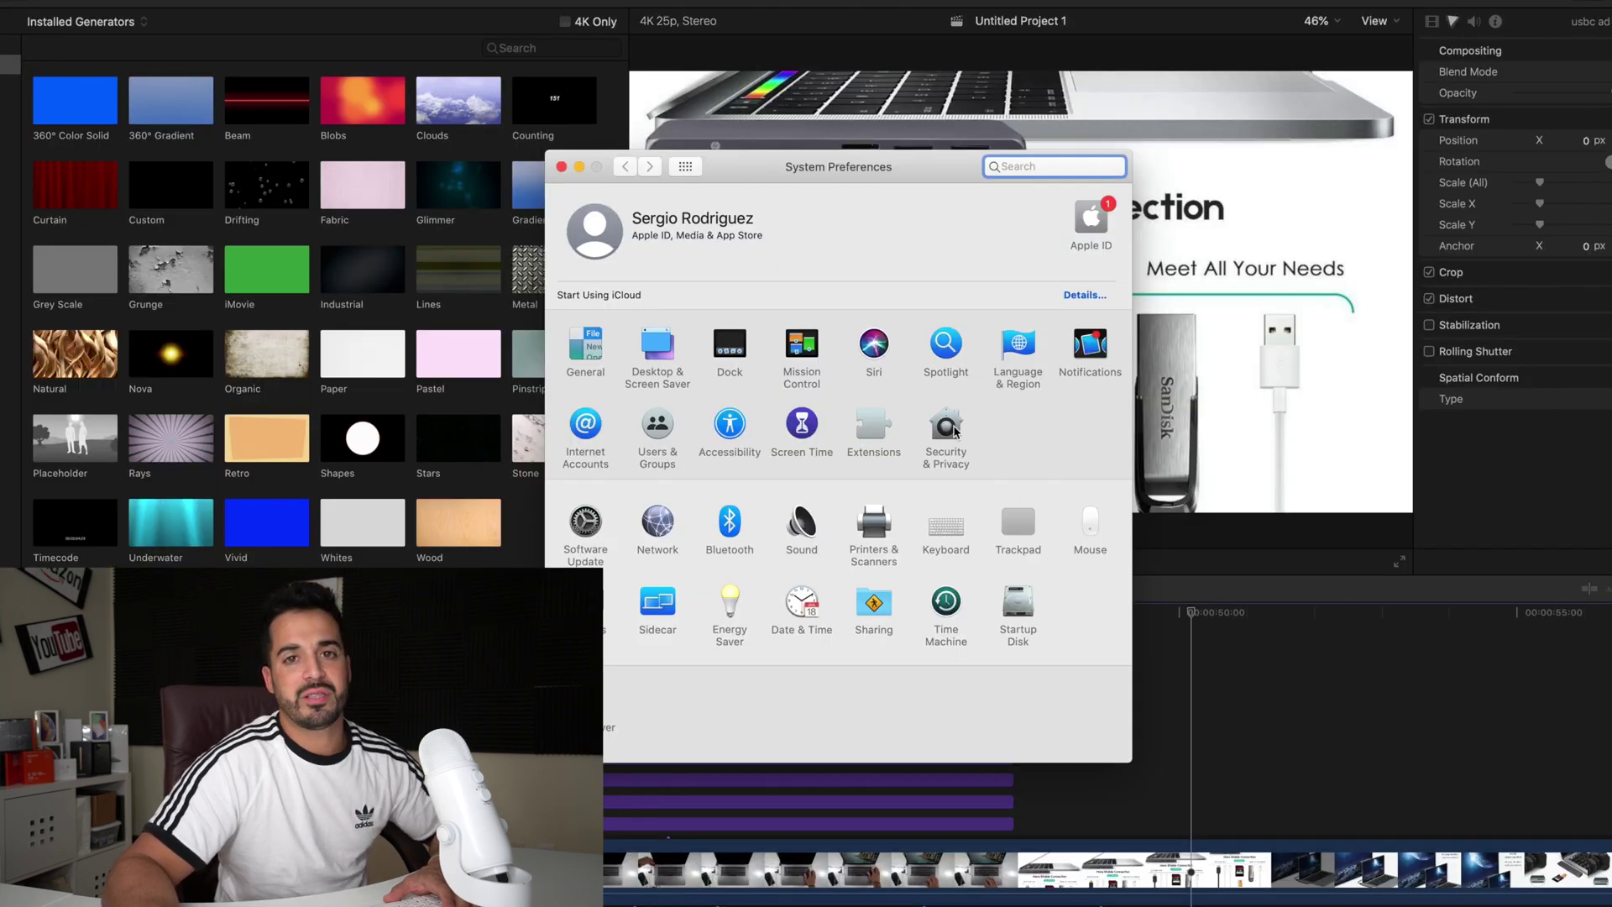
{"action": "left_click", "coordinate": [949, 428]}
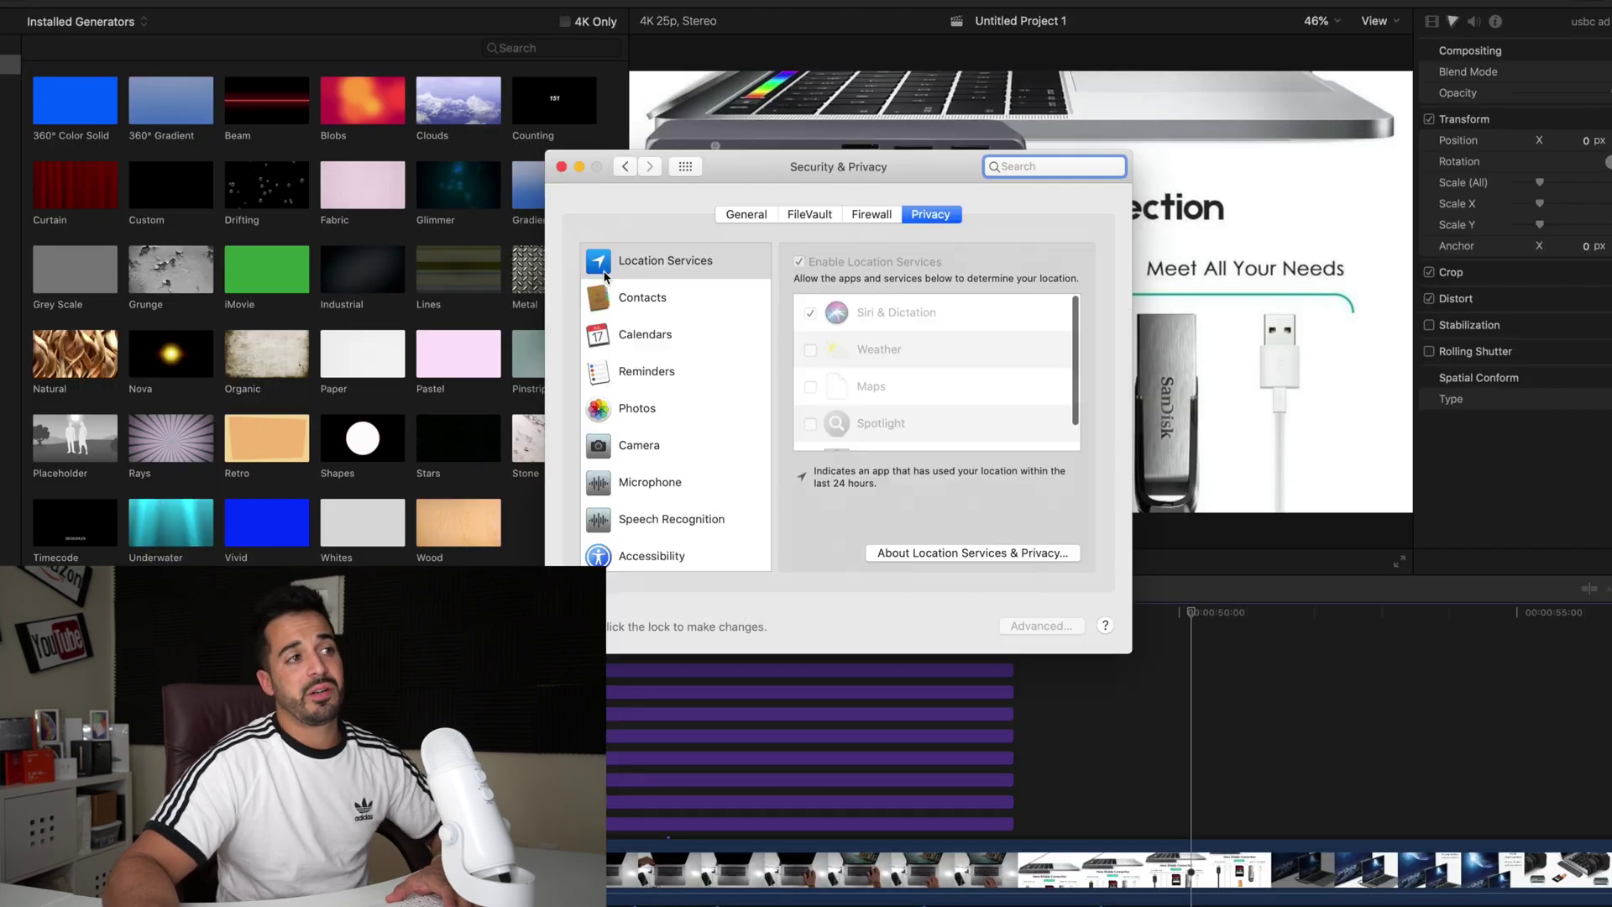
{"action": "left_click", "coordinate": [645, 486]}
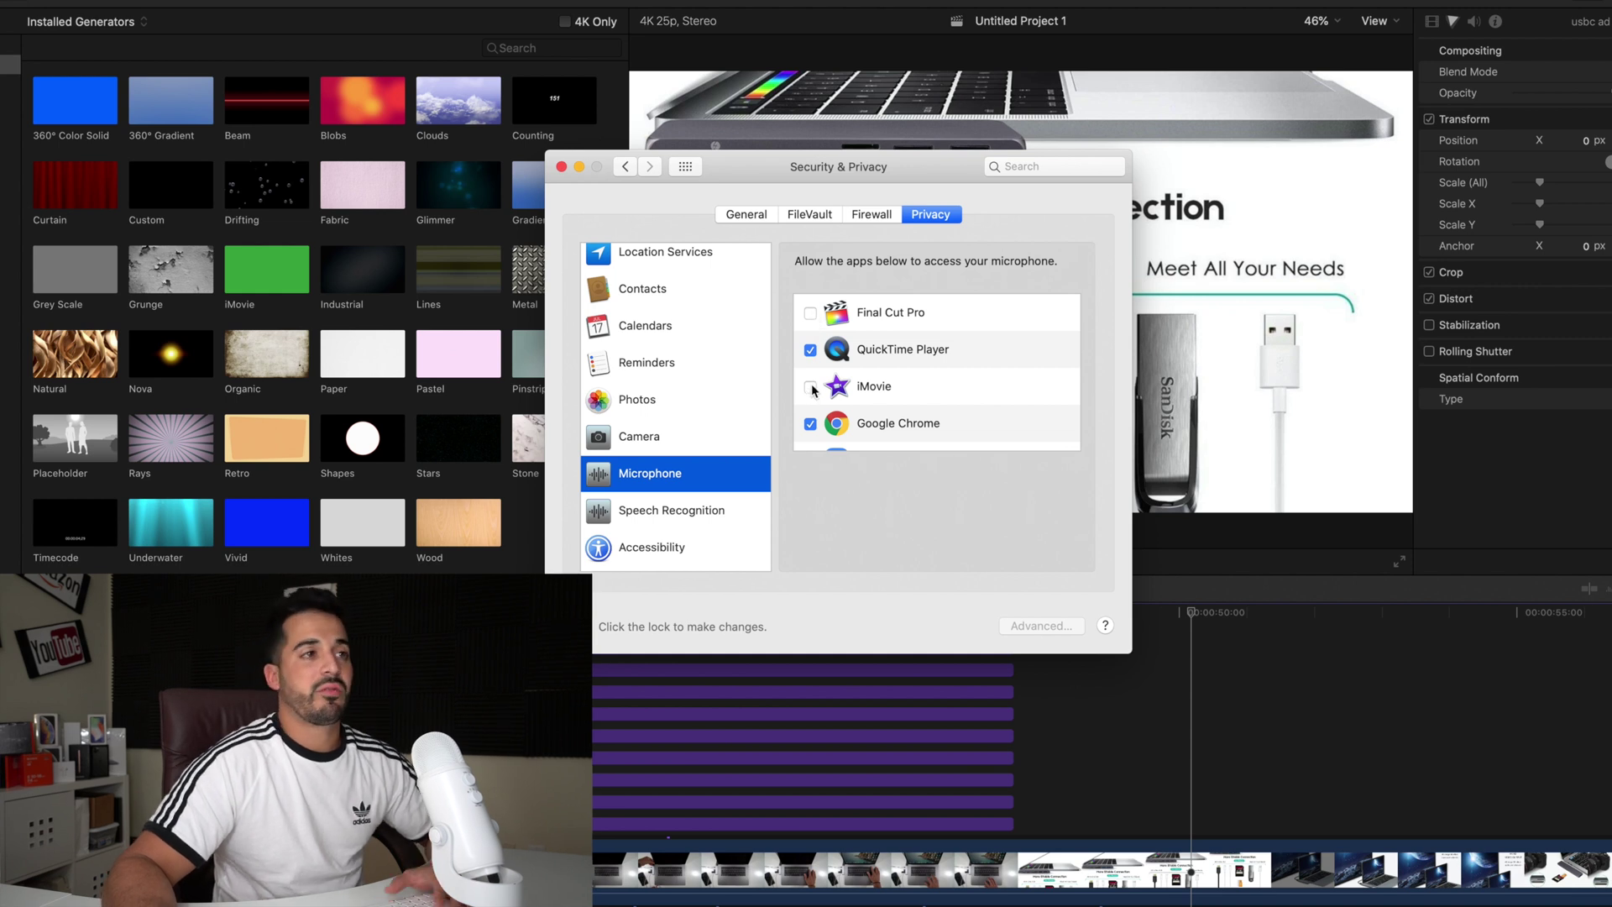
{"action": "scroll", "coordinate": [817, 389], "scroll_direction": "down", "scroll_amount": 1}
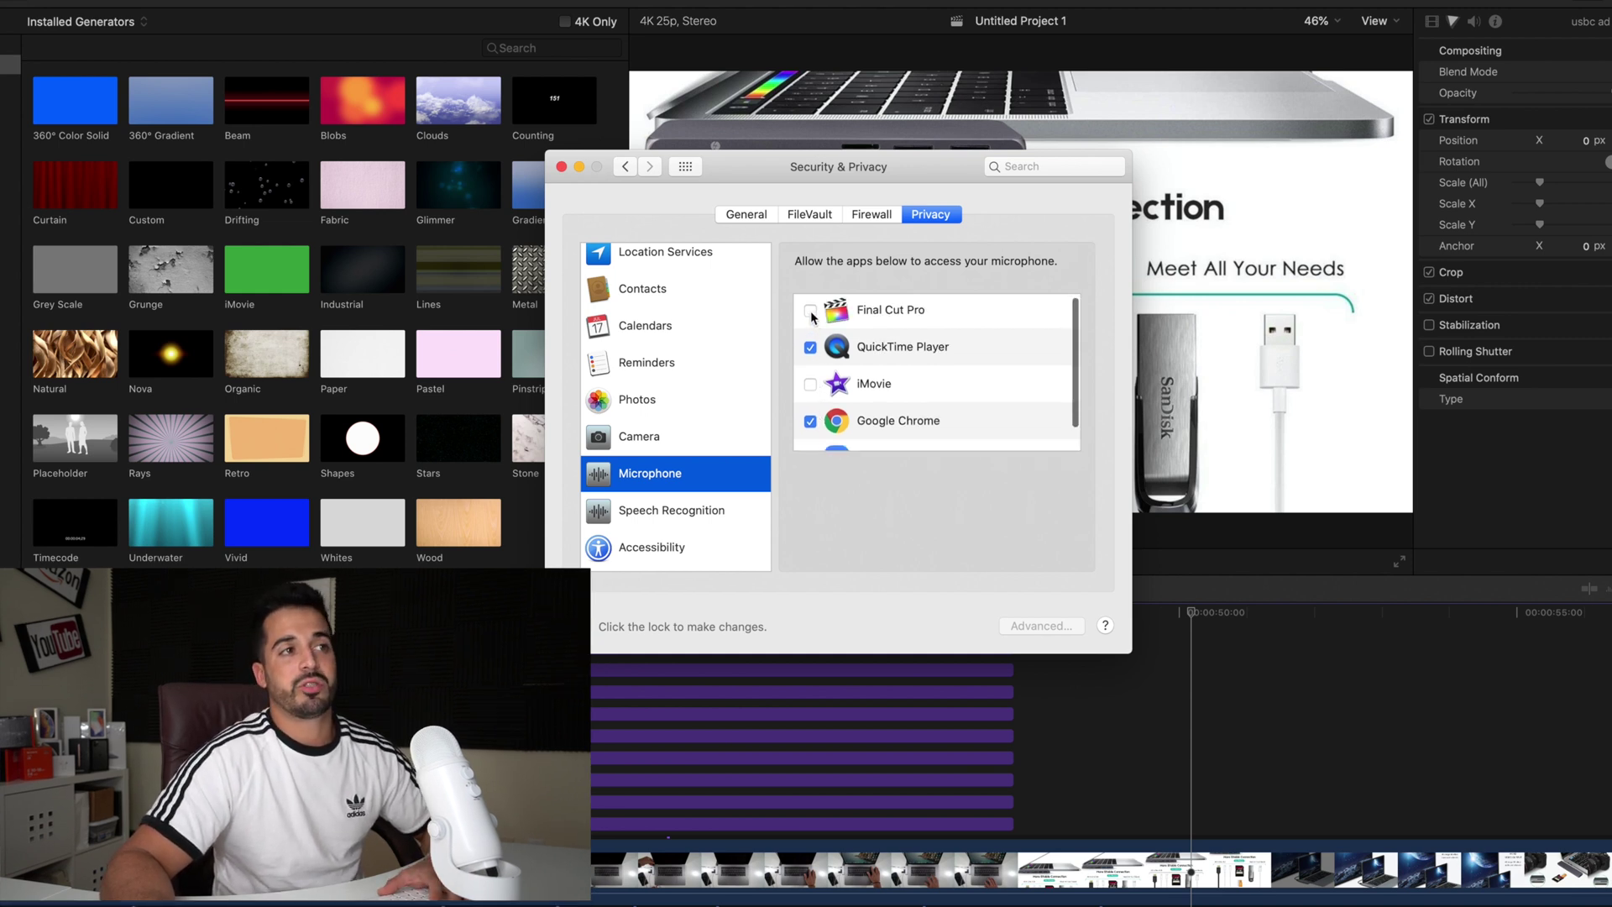
- Grant Final Cut Pro and iMovie microphone access, quitting each app, then quit System Preferences
{"action": "left_click", "coordinate": [811, 312]}
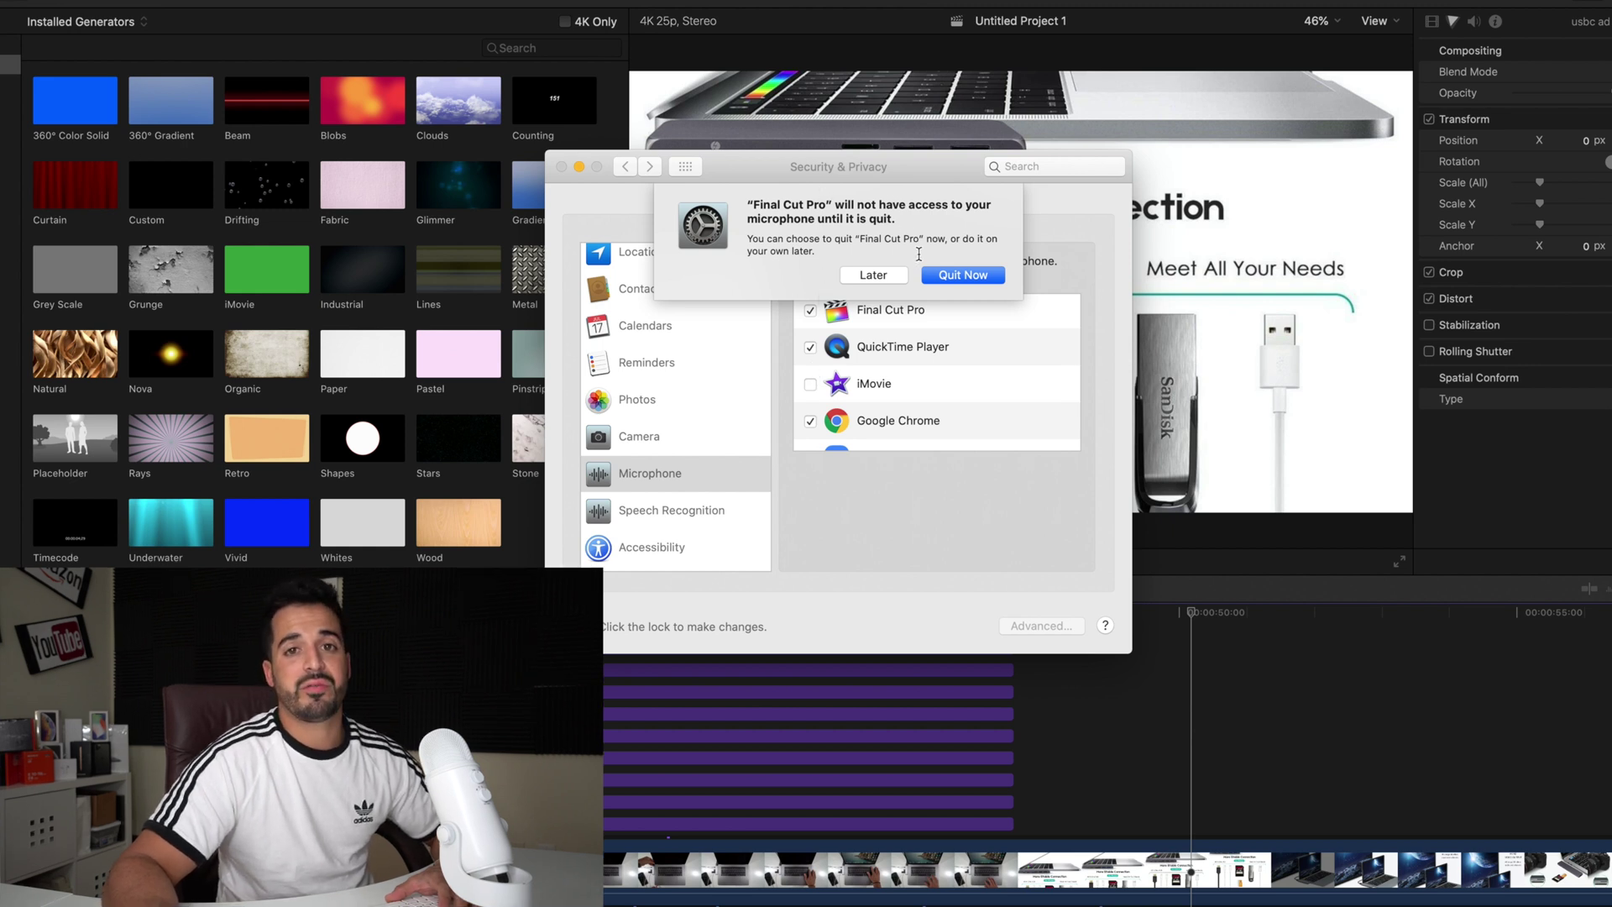
{"action": "left_click", "coordinate": [951, 275]}
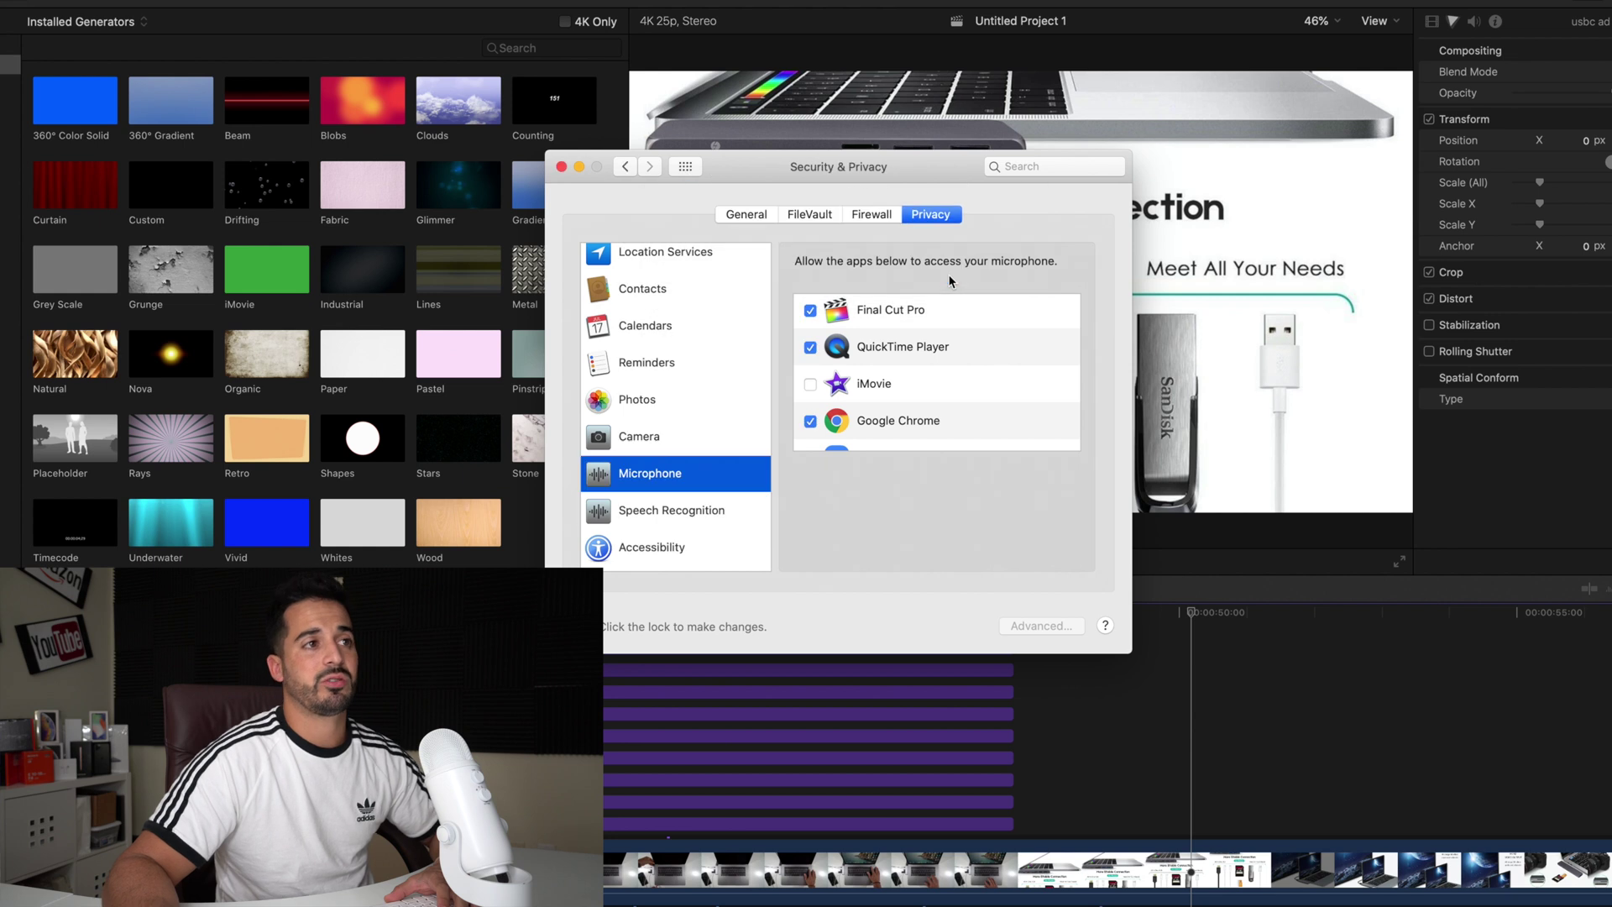
{"action": "left_click", "coordinate": [811, 385]}
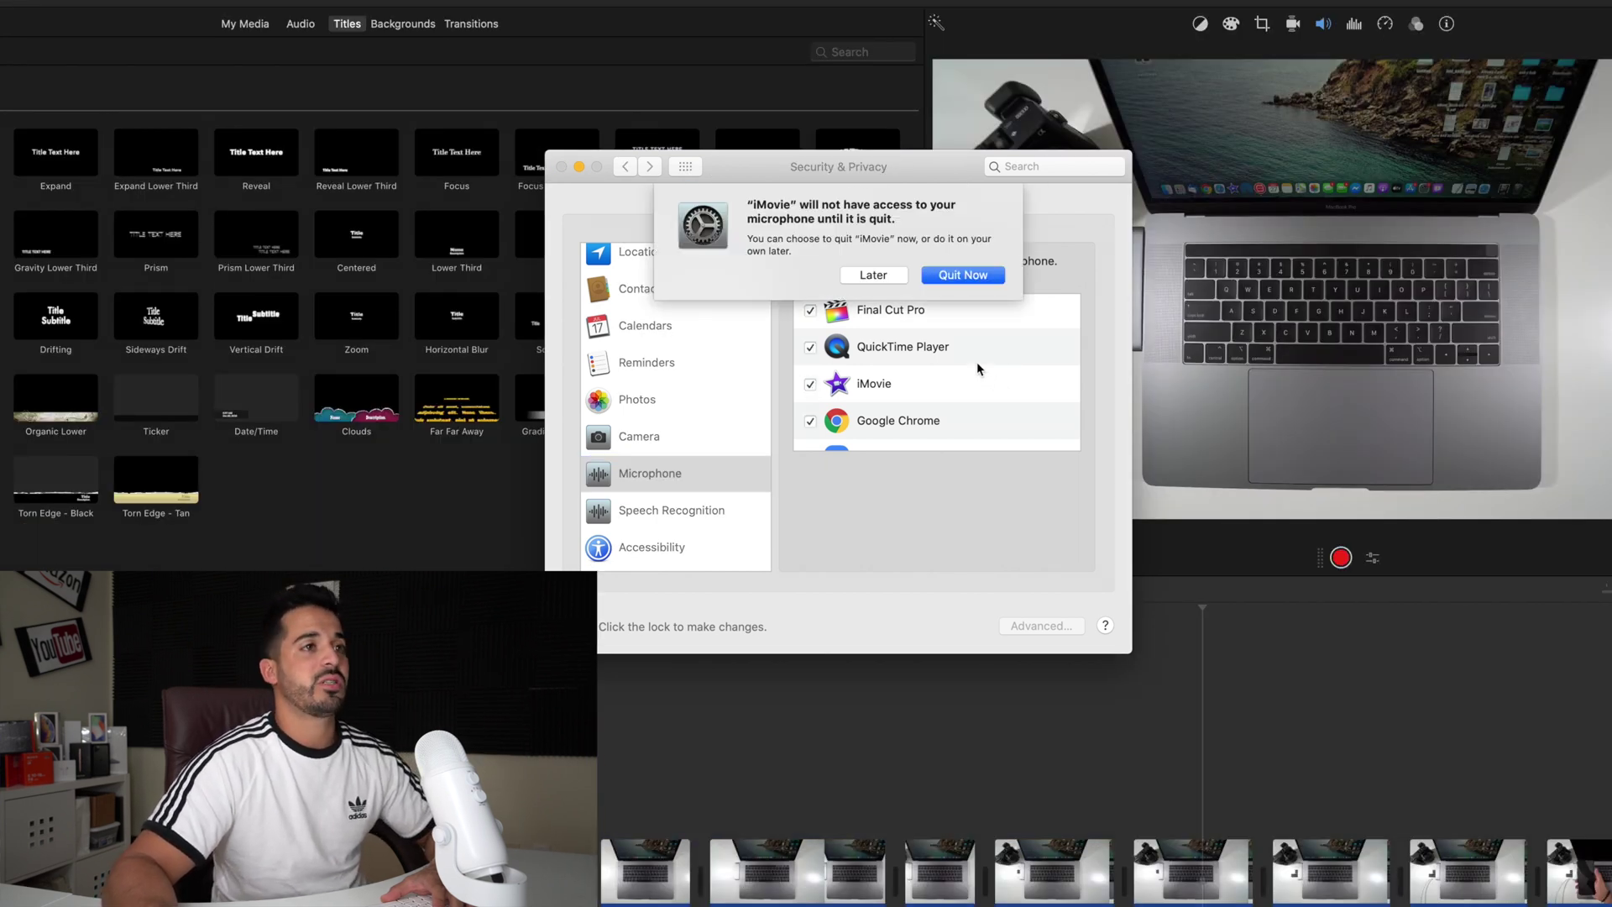
{"action": "left_click", "coordinate": [963, 277]}
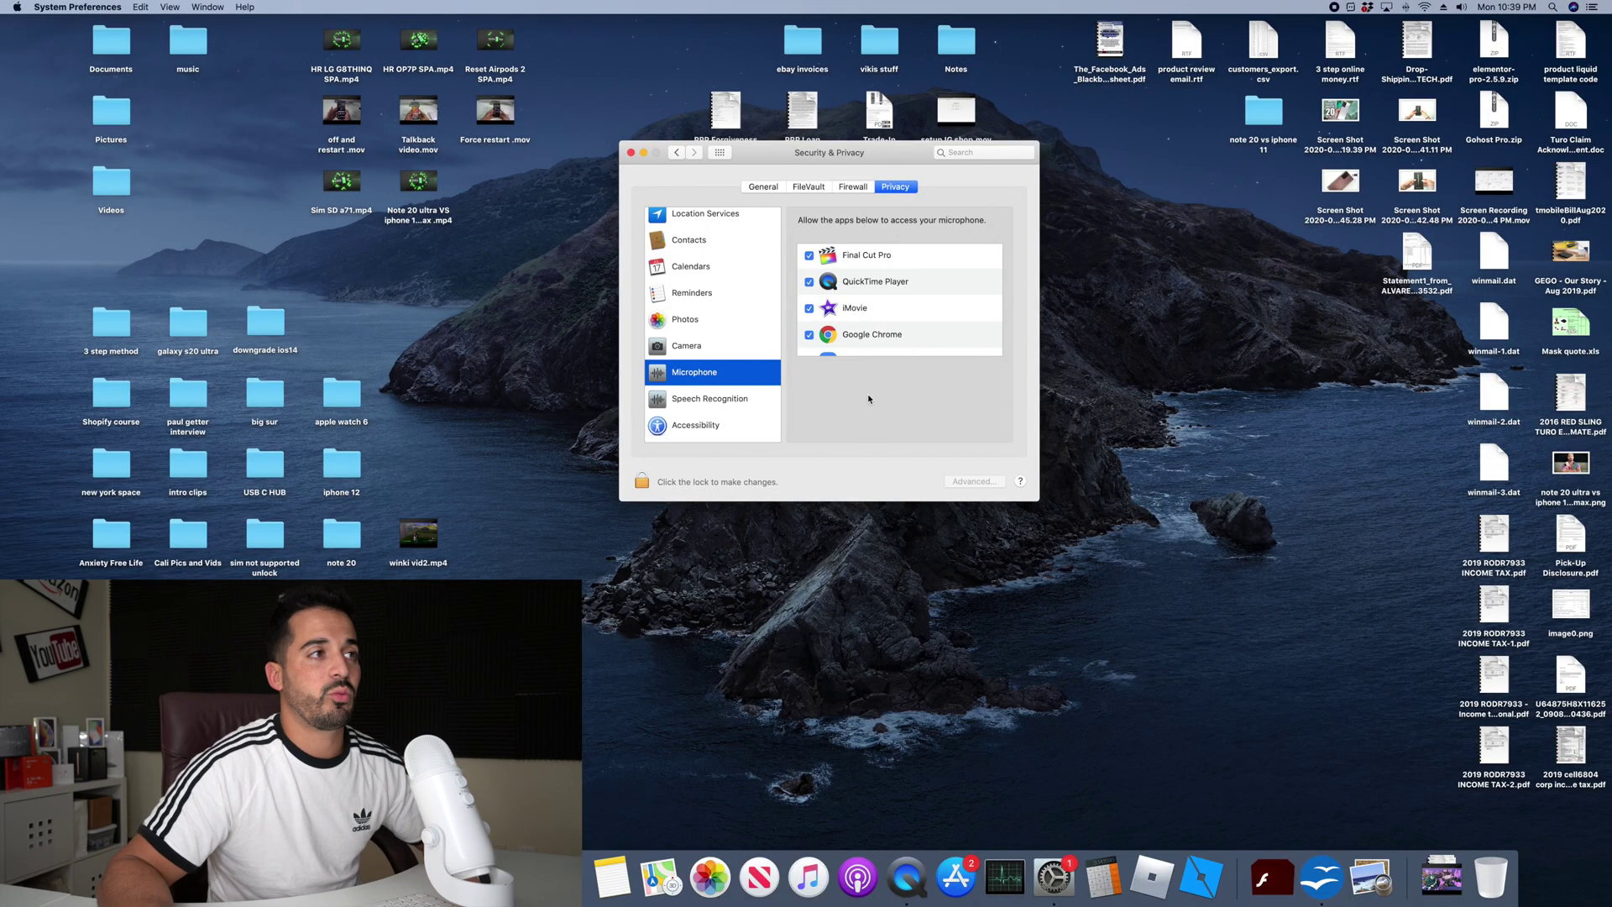
{"action": "key", "text": "super+q"}
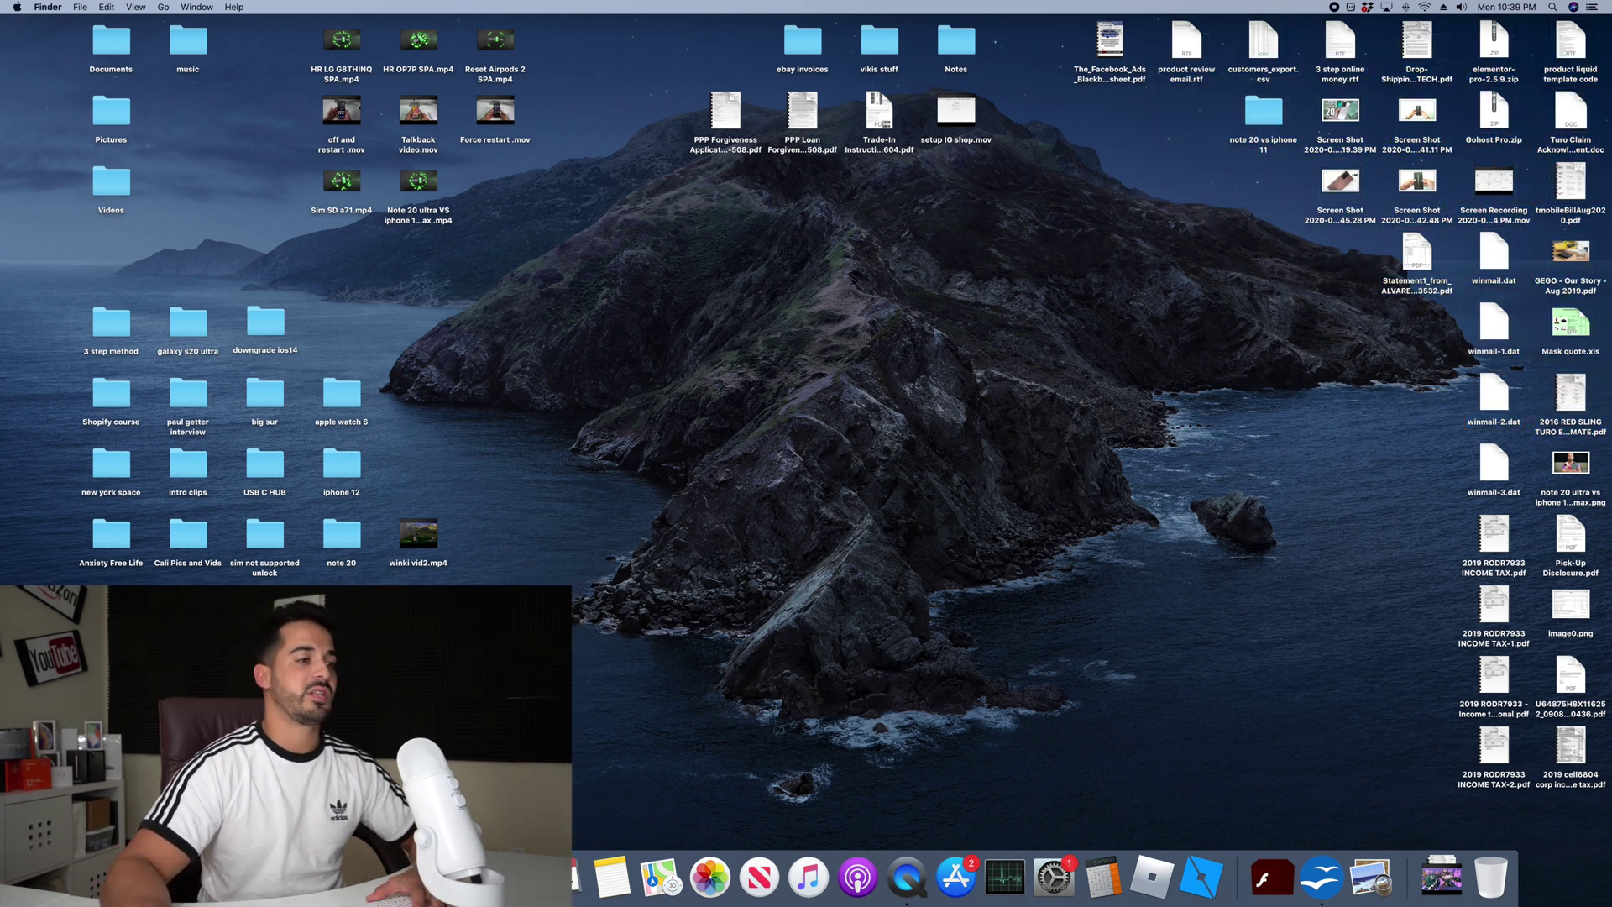
- Return to iMovie's My Movie project, place the playhead at 00:00, and enable voiceover mode
{"action": "key", "text": "super+Tab"}
{"action": "scroll", "coordinate": [827, 617], "scroll_direction": "right", "scroll_amount": 2}
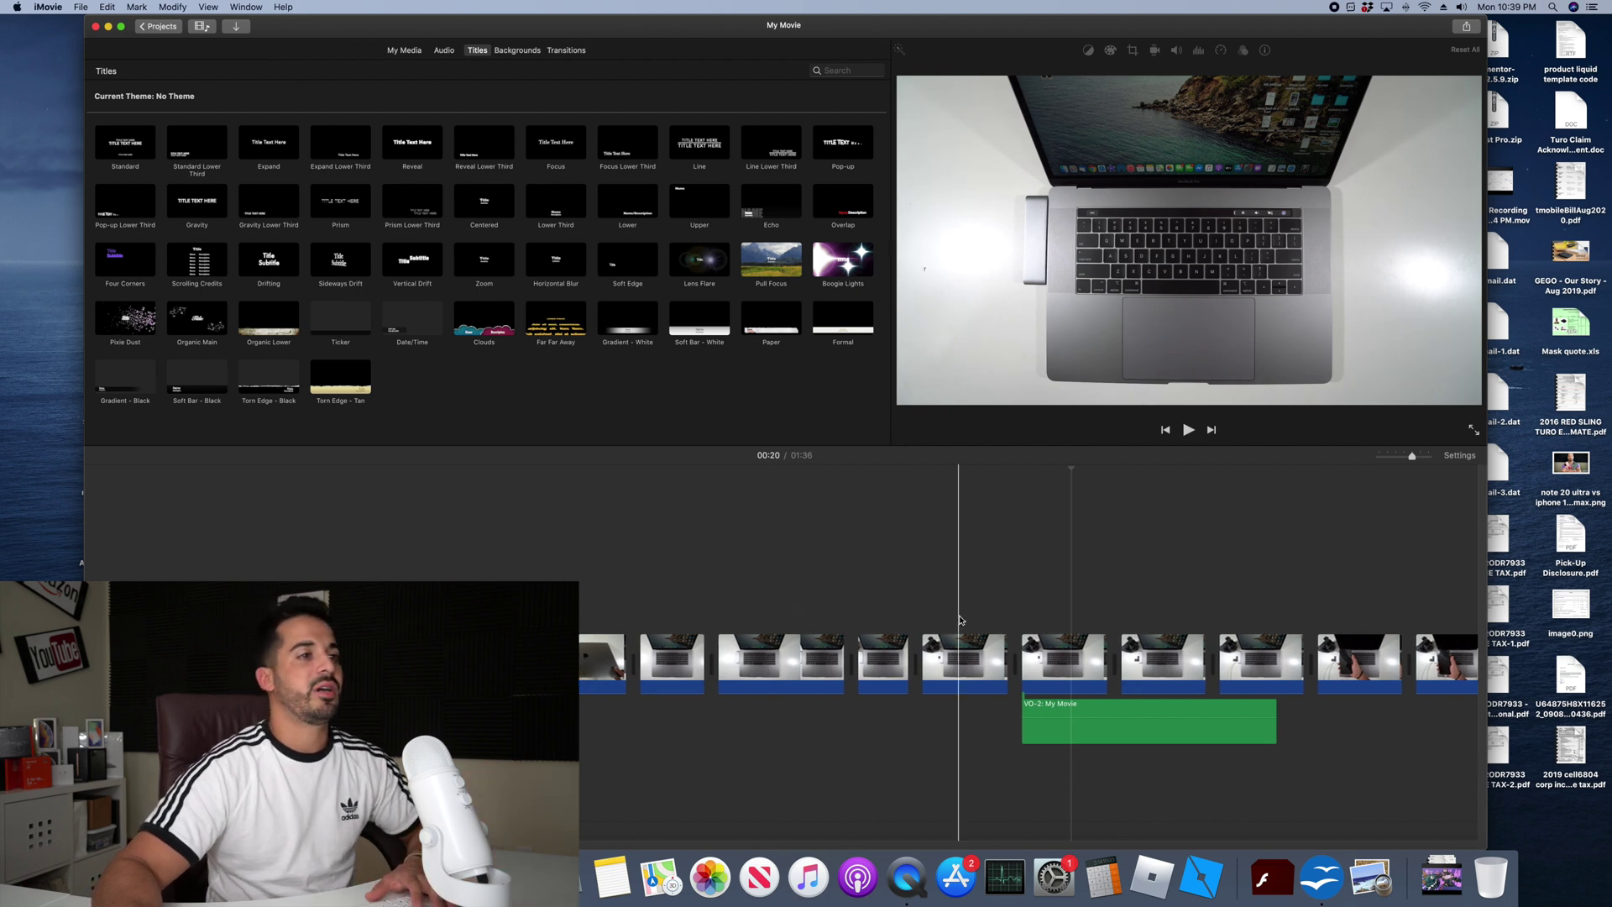
{"action": "scroll", "coordinate": [544, 579], "scroll_direction": "left", "scroll_amount": 2}
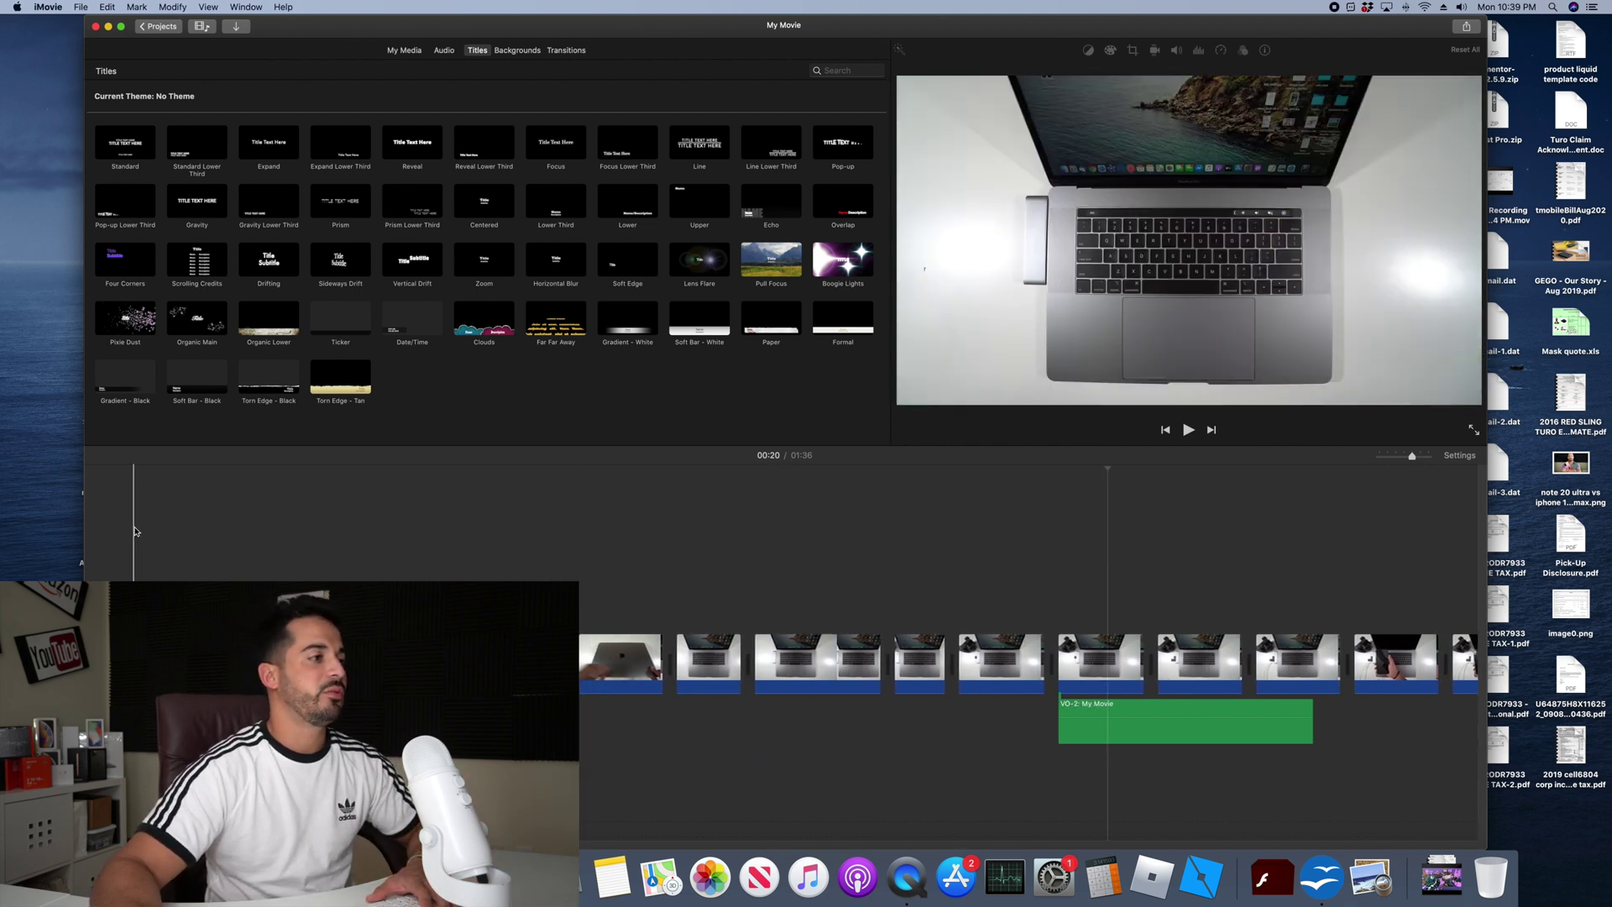
{"action": "left_click", "coordinate": [126, 546]}
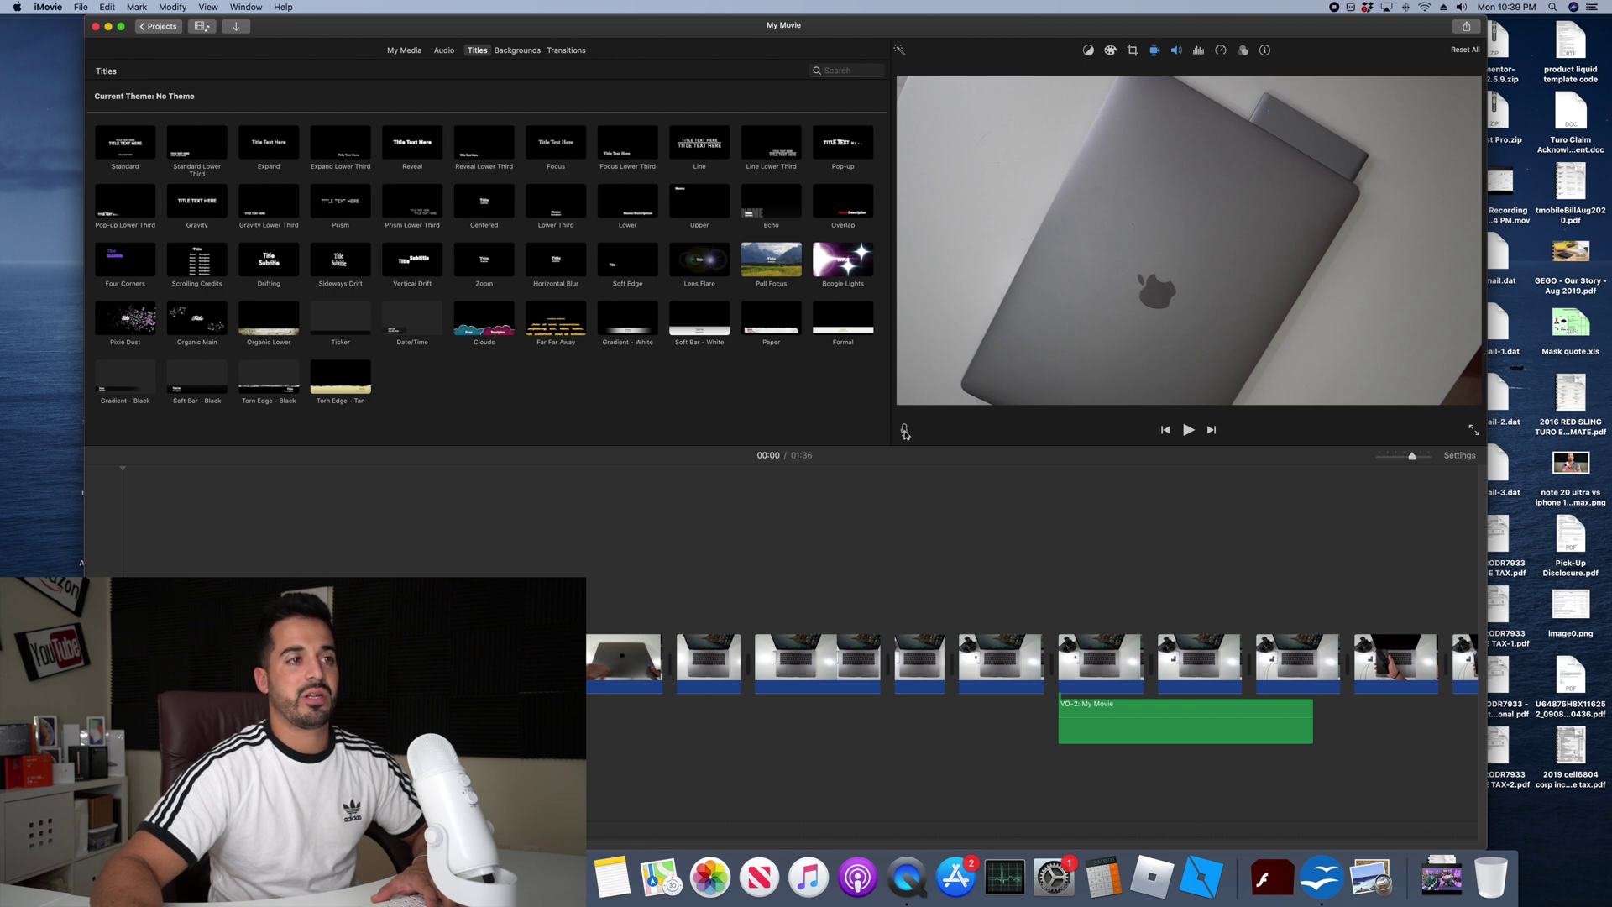
{"action": "left_click", "coordinate": [905, 431]}
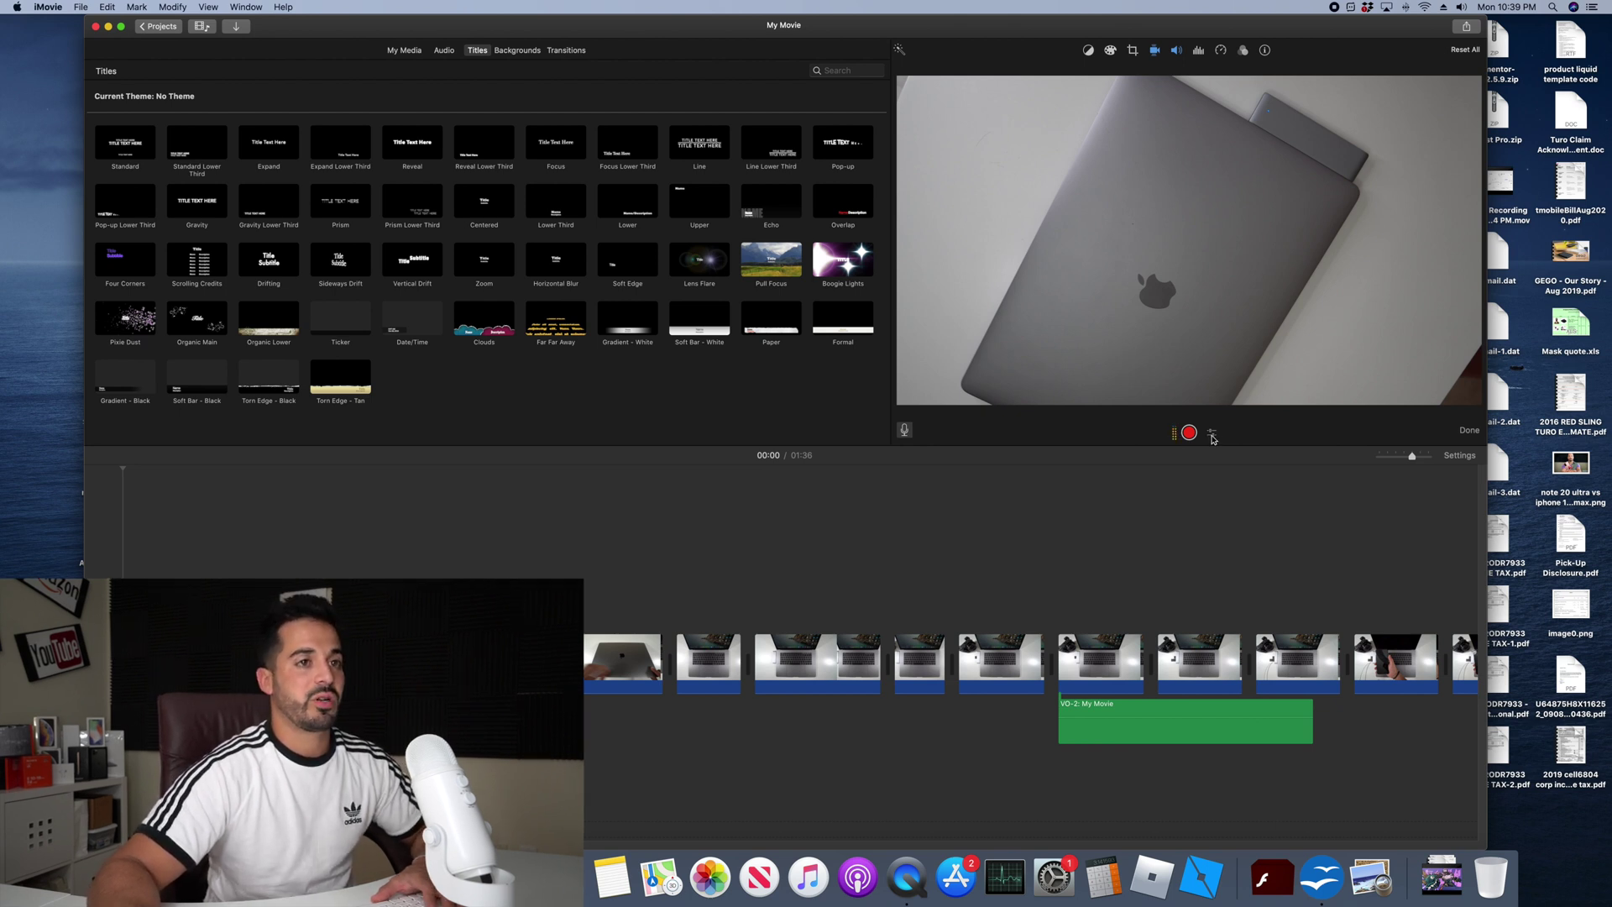
- Confirm the Yeti input source, then record the VO-2: My Movie voiceover and play it back
{"action": "left_click", "coordinate": [1212, 435]}
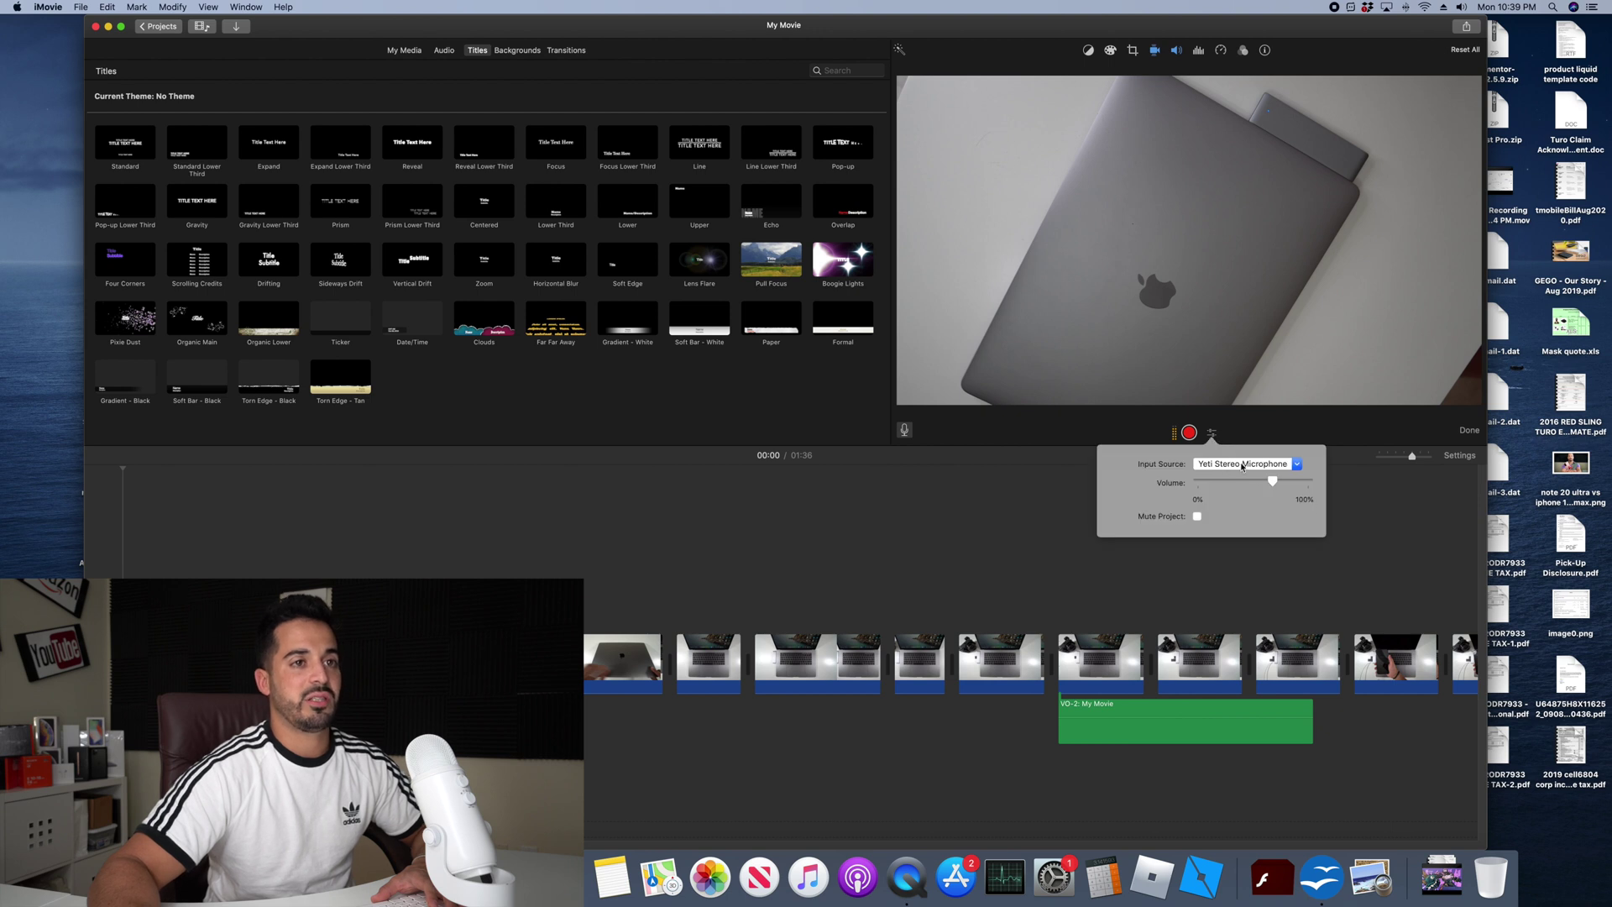
{"action": "left_click", "coordinate": [1213, 431]}
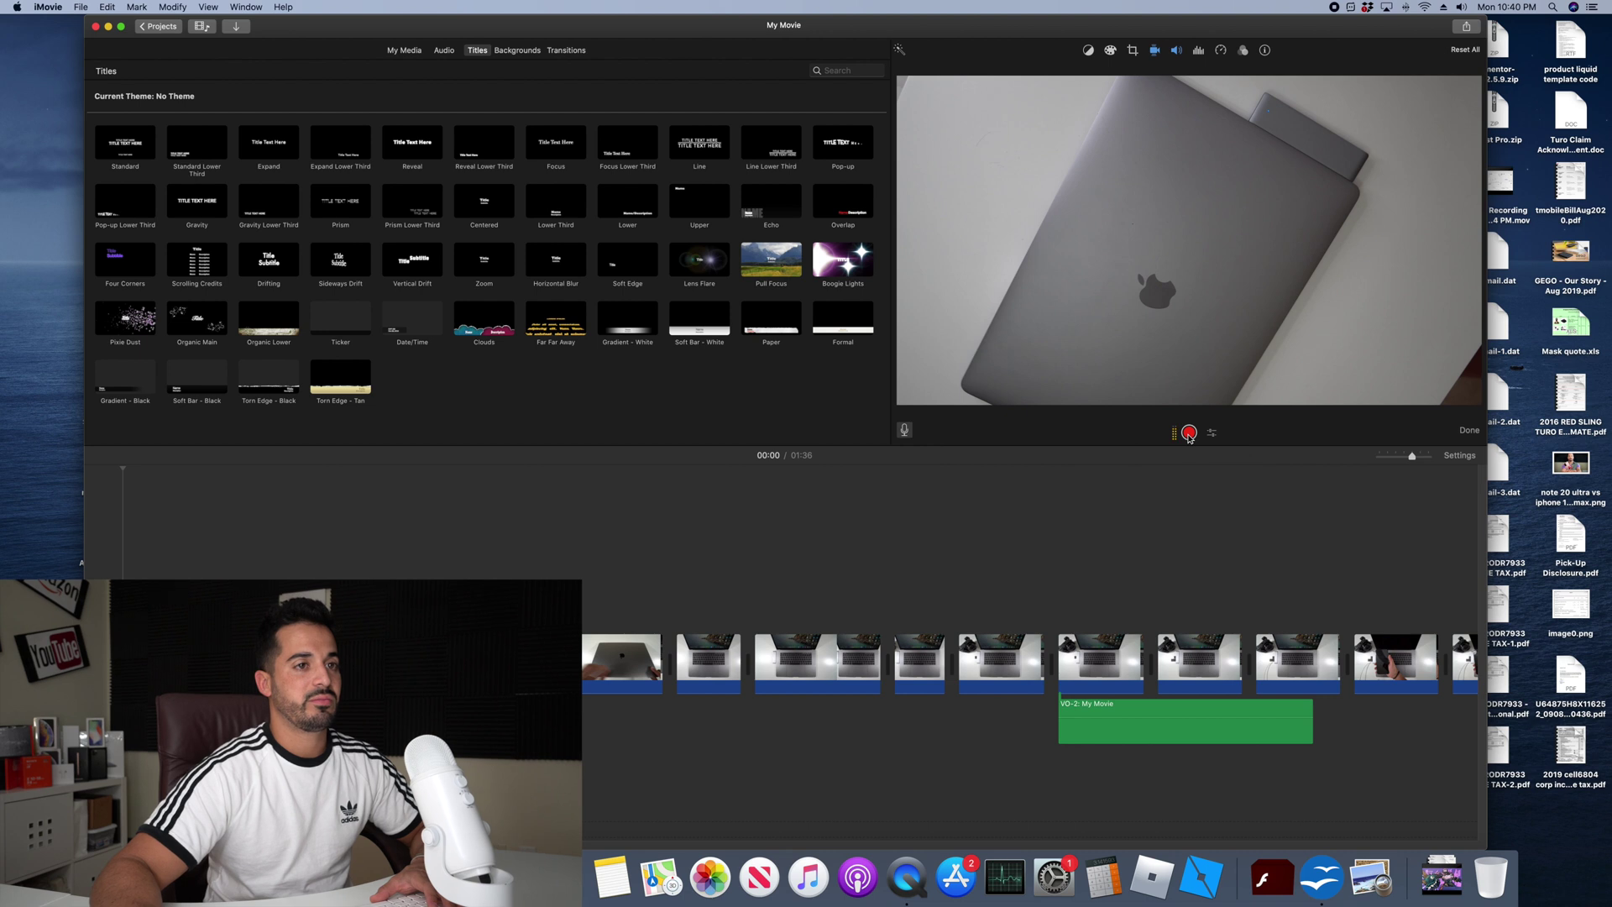
{"action": "left_click", "coordinate": [1188, 434]}
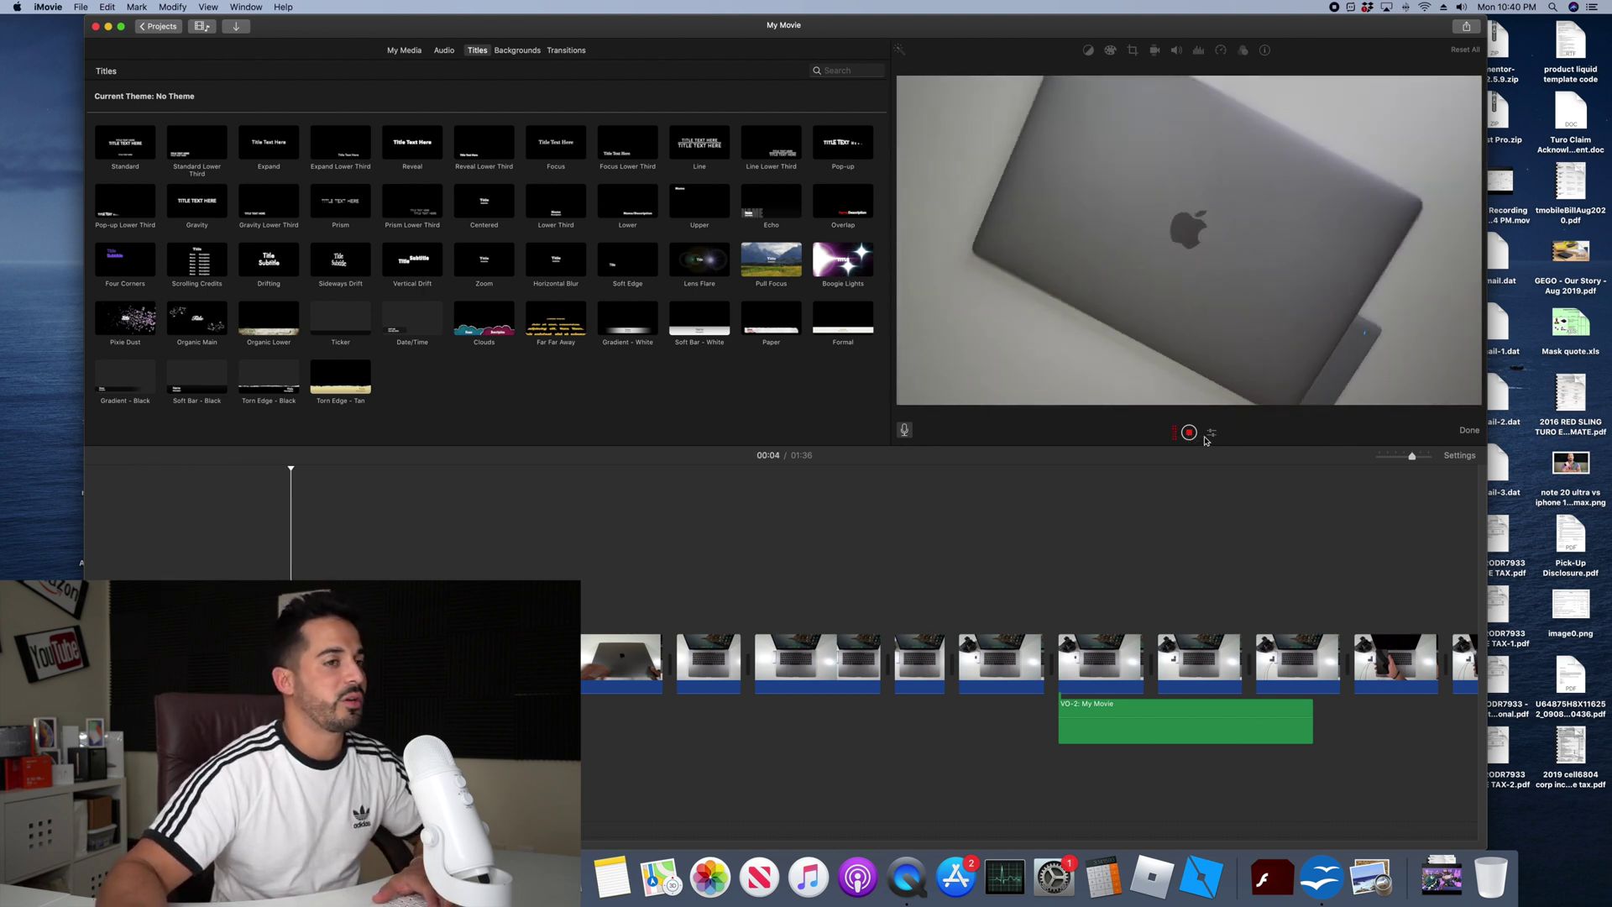
{"action": "left_click", "coordinate": [1189, 432]}
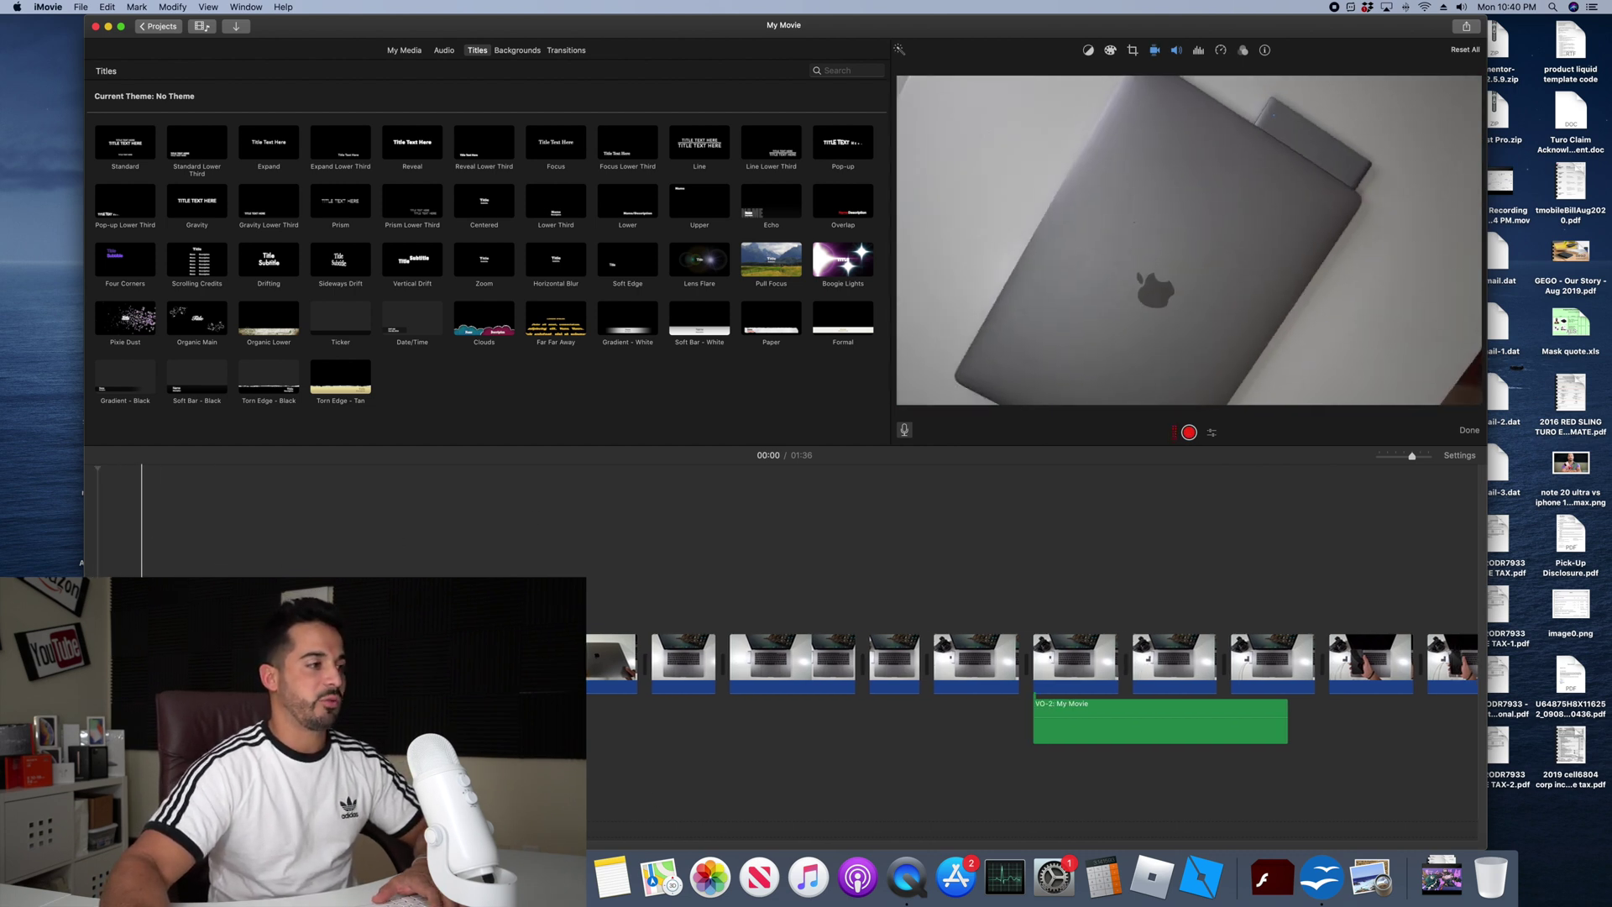
{"action": "key", "text": "space"}
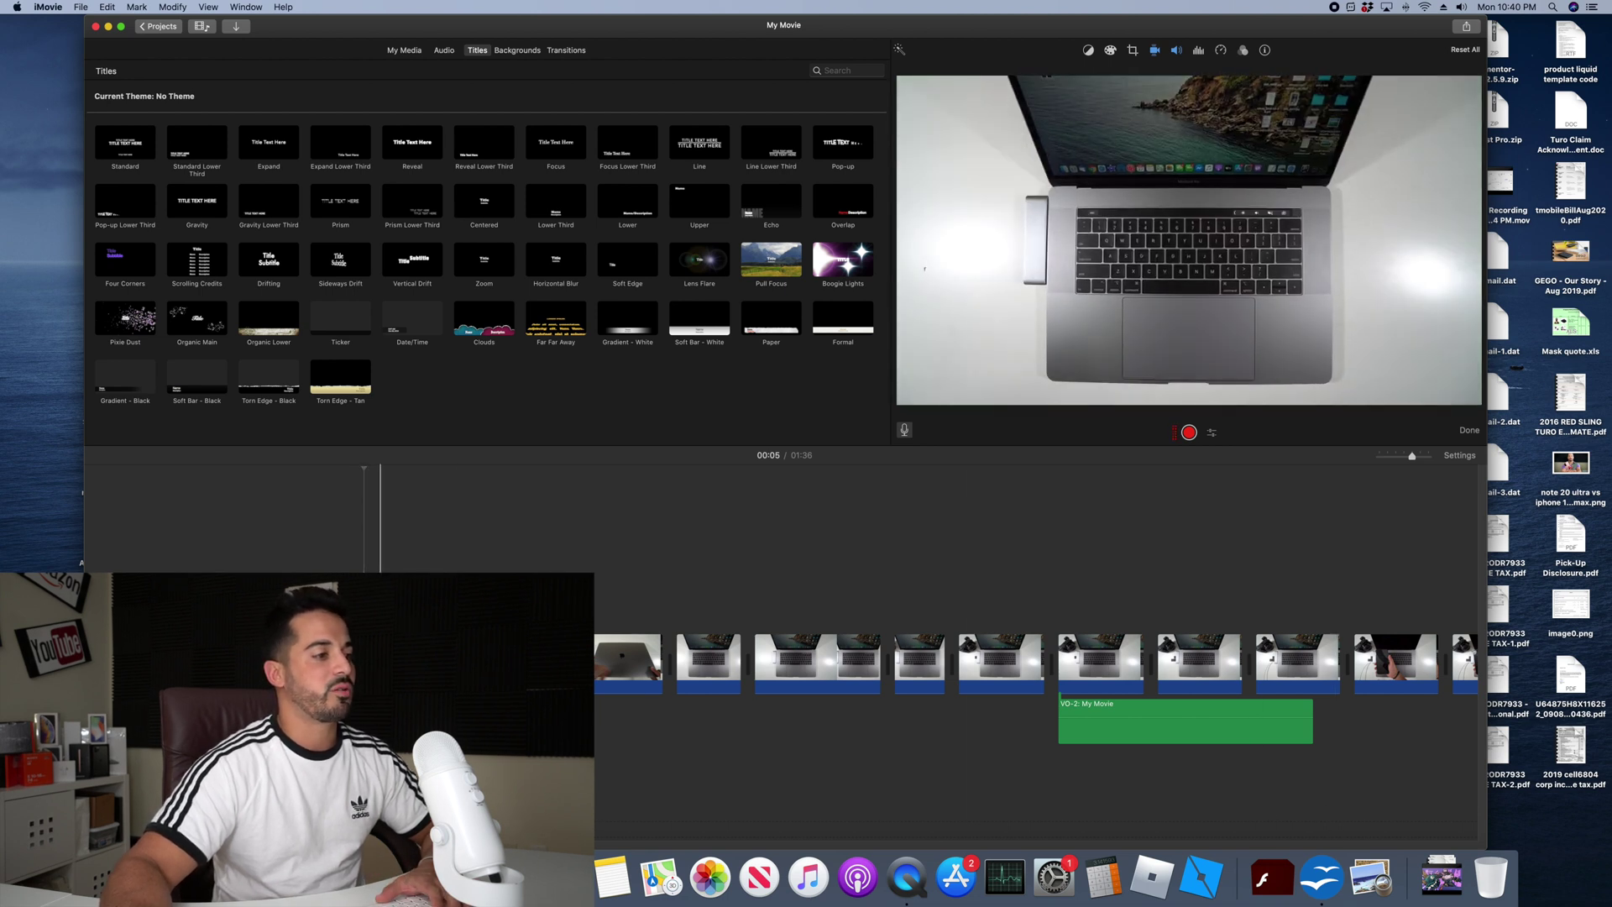
- Minimize iMovie and select the earlier Untitled-16 clip on Final Cut Pro's timeline
{"action": "left_click", "coordinate": [109, 28]}
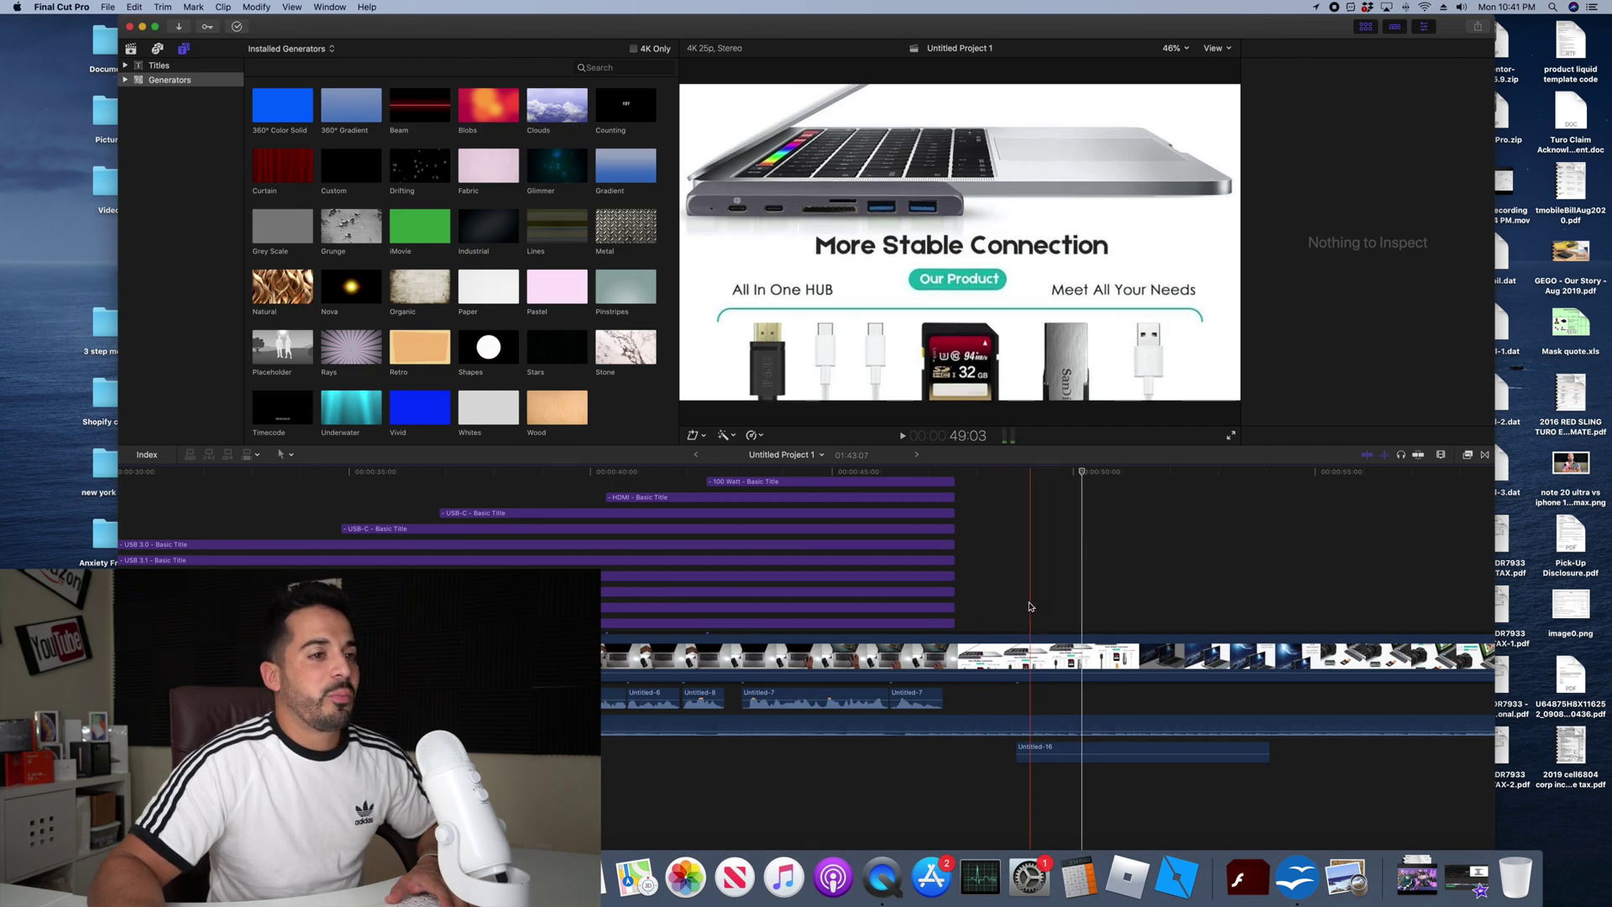
{"action": "scroll", "coordinate": [1031, 607], "scroll_direction": "right", "scroll_amount": 3}
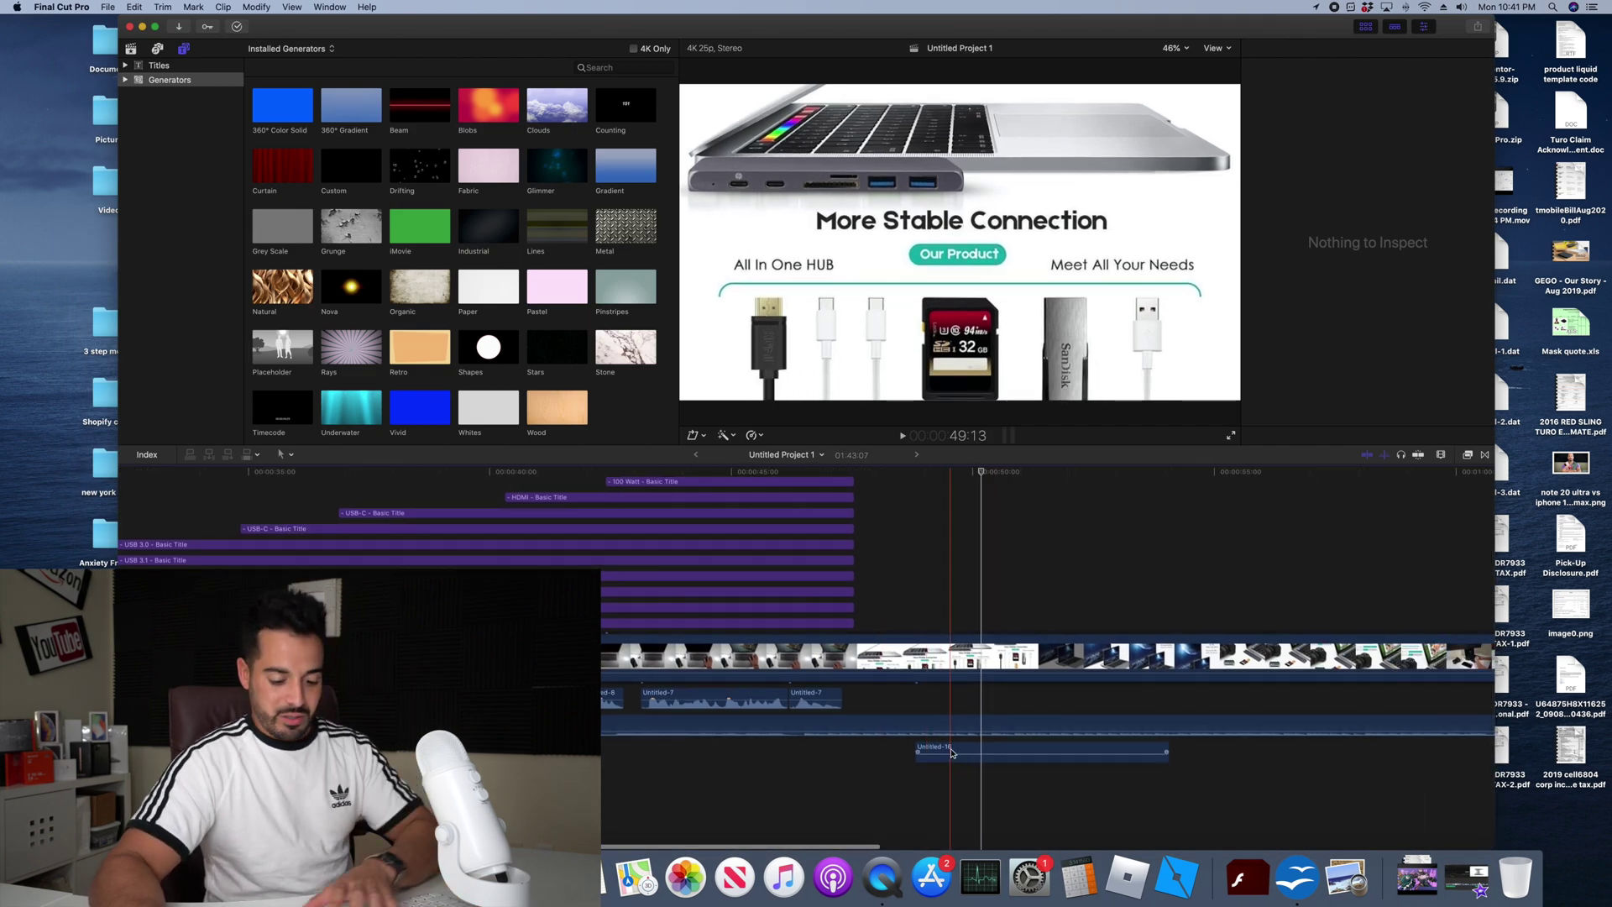
{"action": "left_click", "coordinate": [951, 753]}
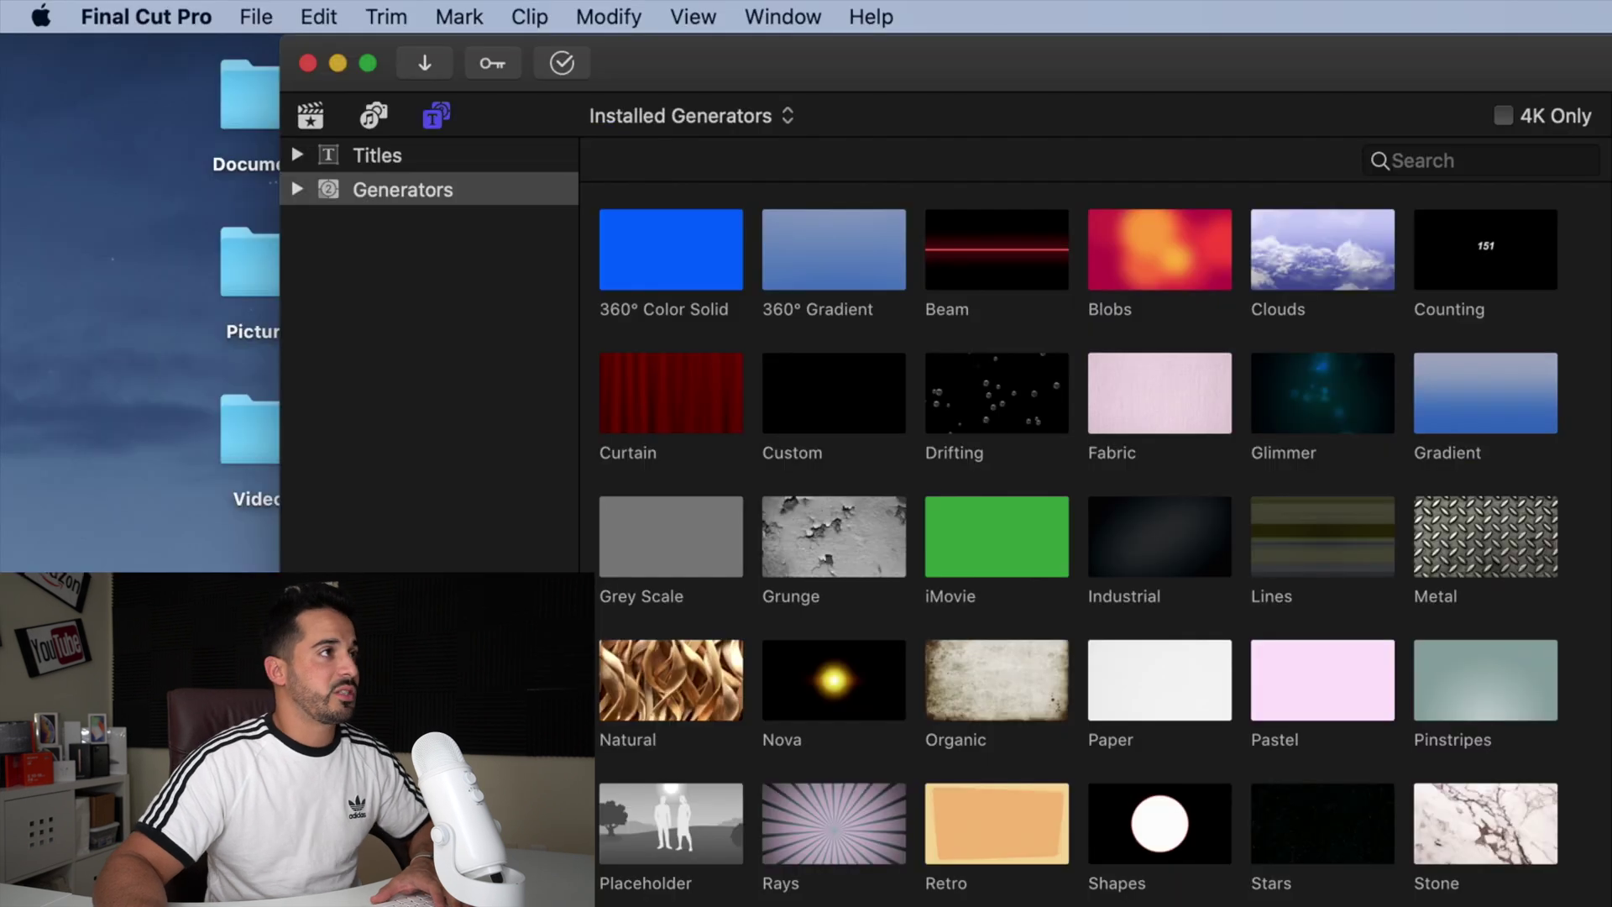
- Record the Untitled-17 voiceover from Window > Record Voiceover, close the recorder, and play it back
{"action": "left_click", "coordinate": [769, 18]}
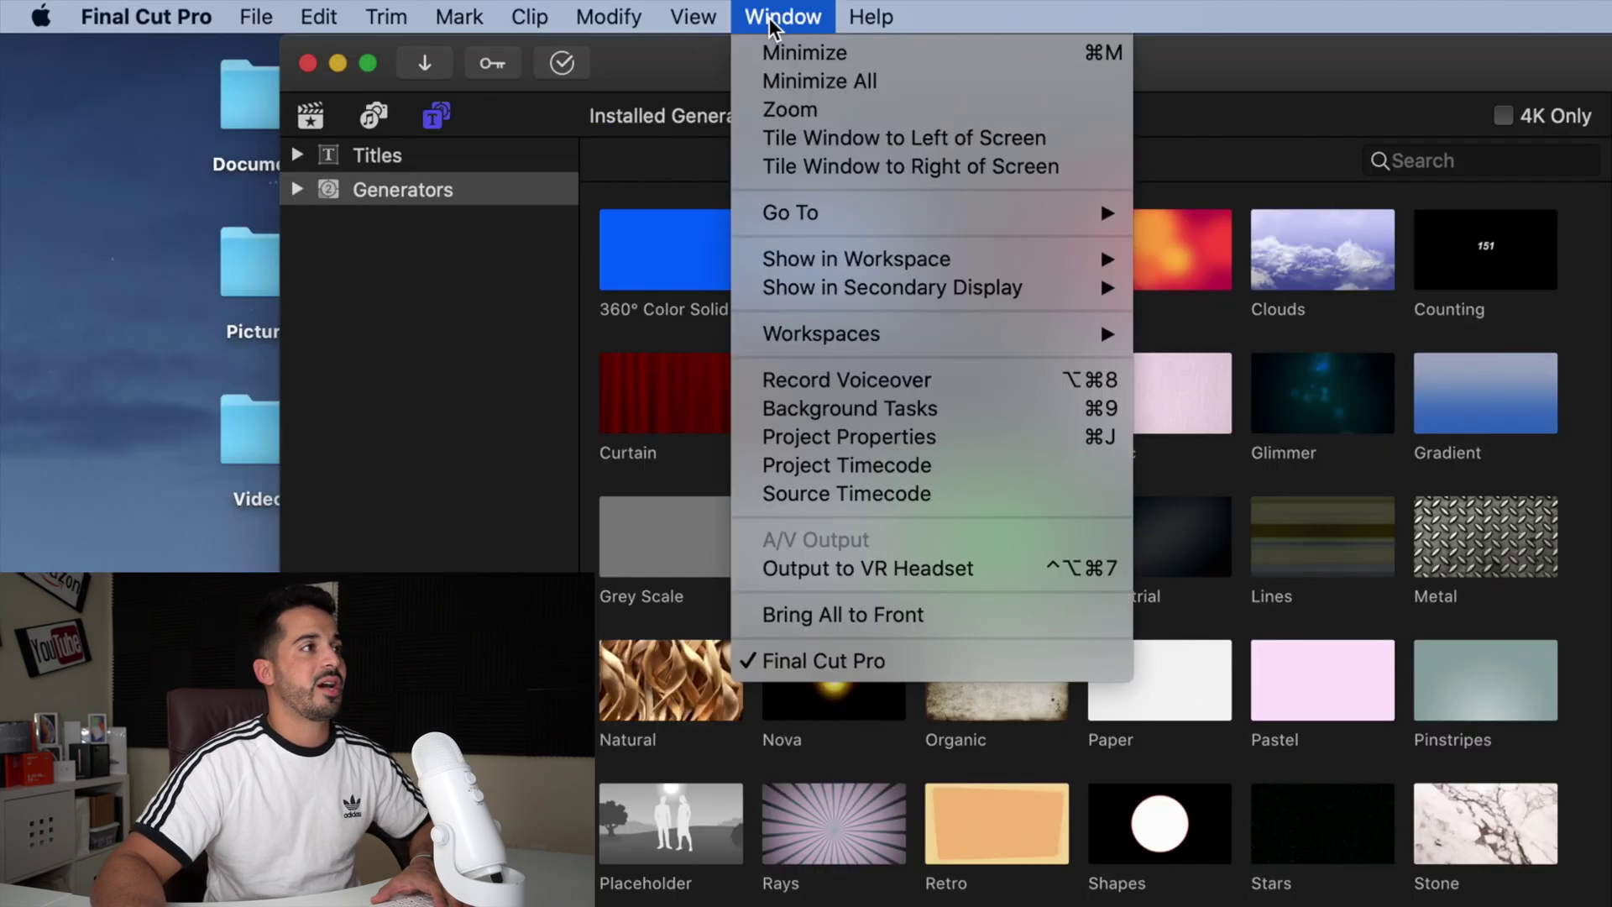
{"action": "left_click", "coordinate": [852, 380]}
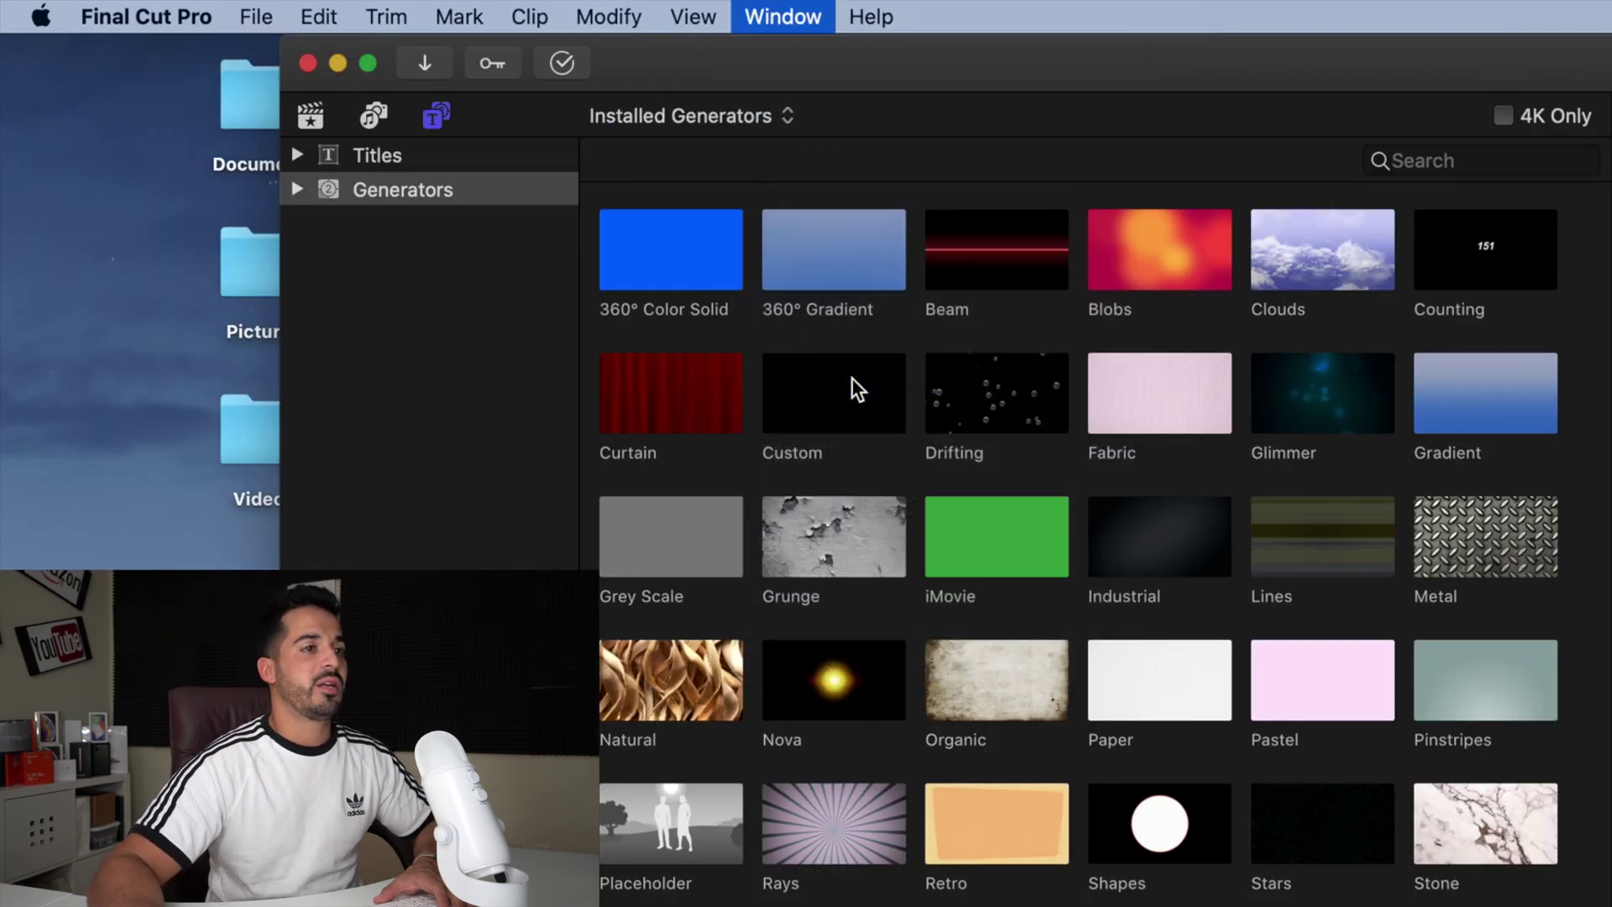
{"action": "left_click_drag", "start_coordinate": [817, 429], "coordinate": [900, 472]}
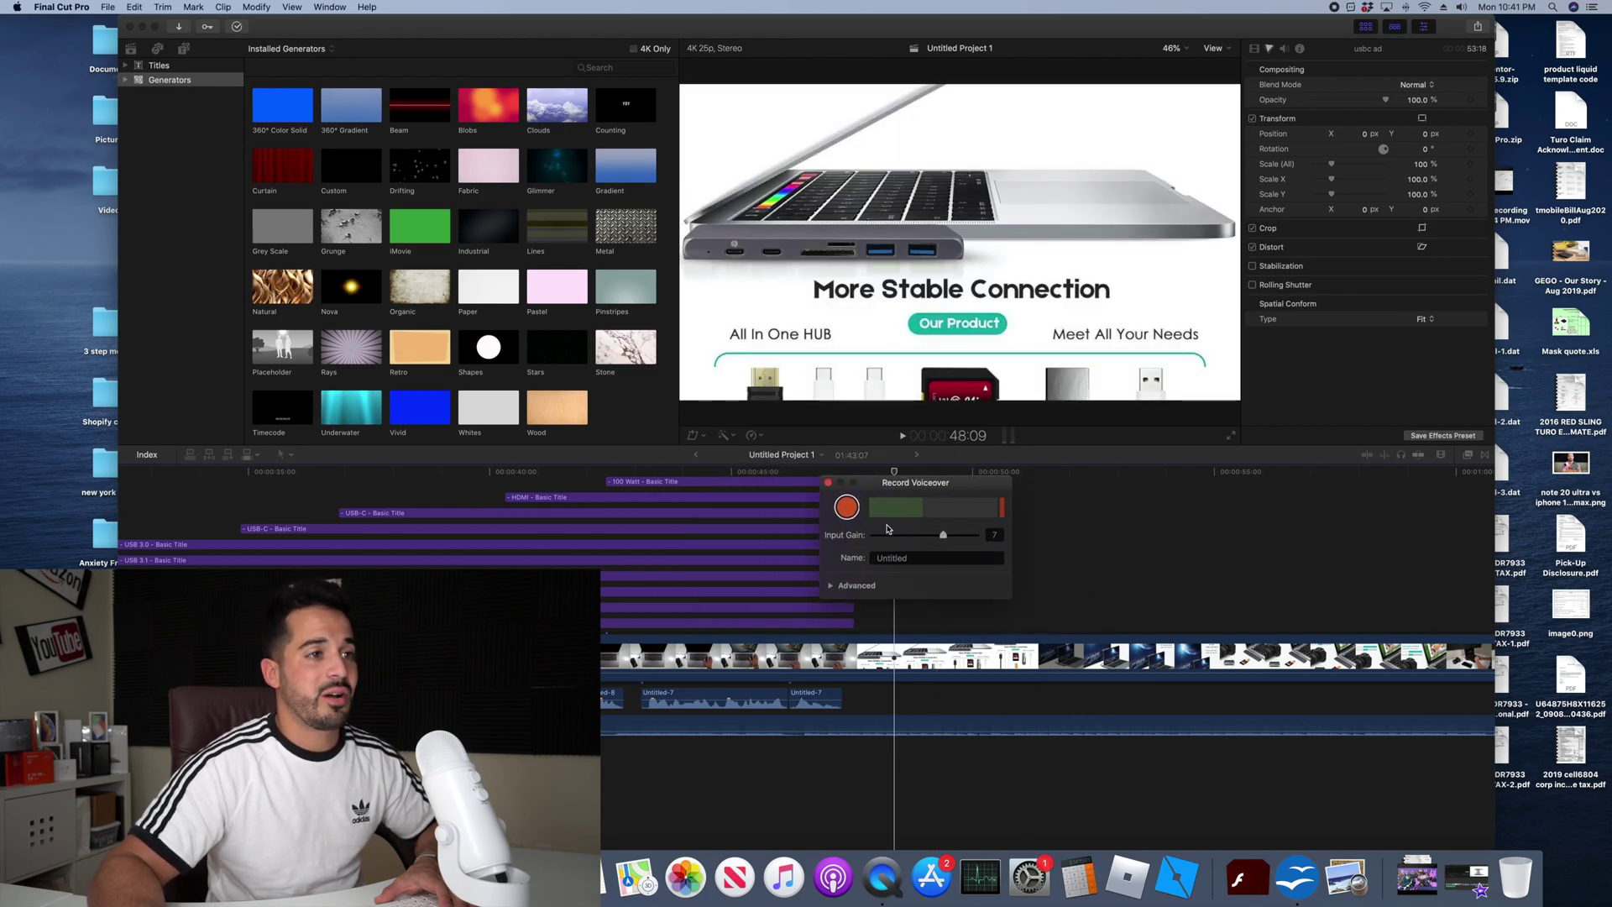
{"action": "left_click", "coordinate": [847, 507]}
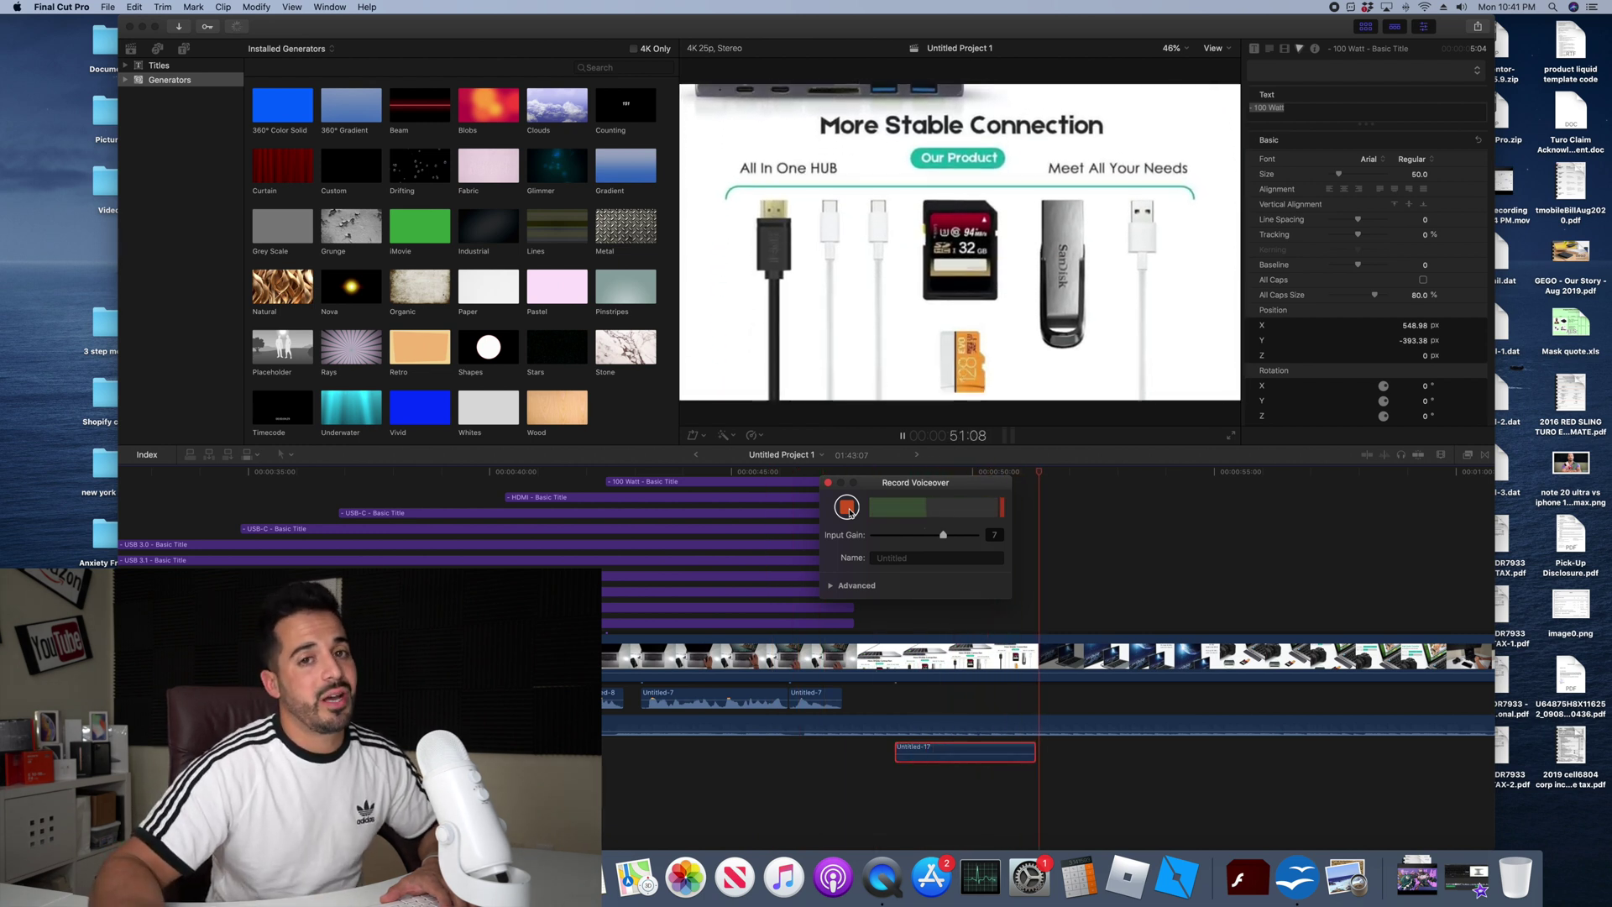
{"action": "left_click", "coordinate": [848, 508]}
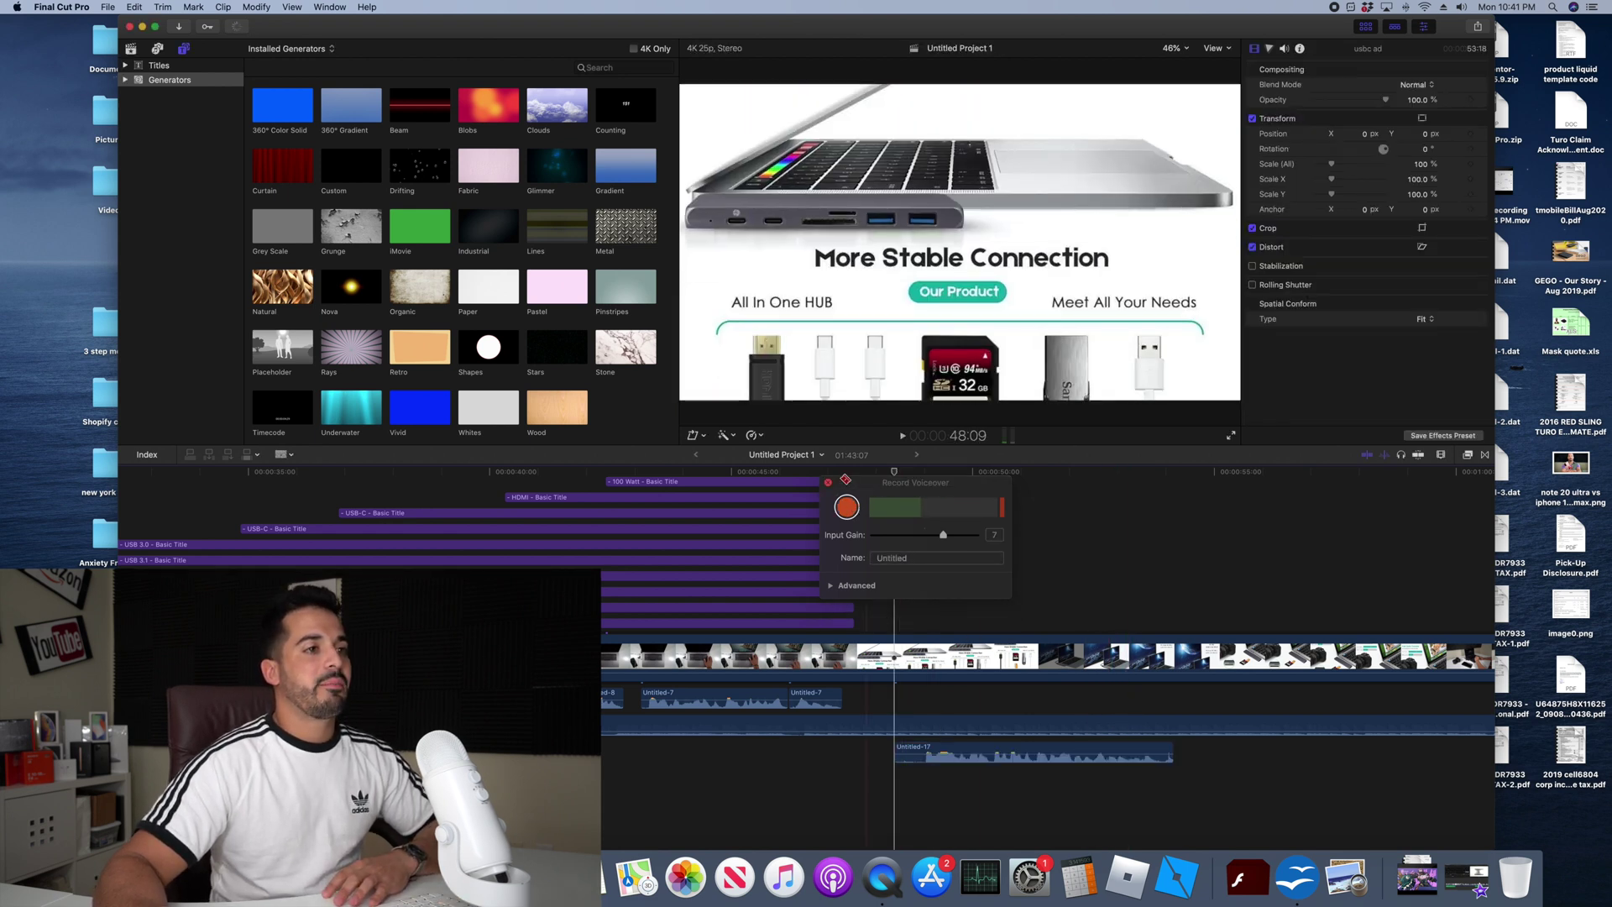
{"action": "left_click", "coordinate": [829, 486]}
{"action": "key", "text": "space"}
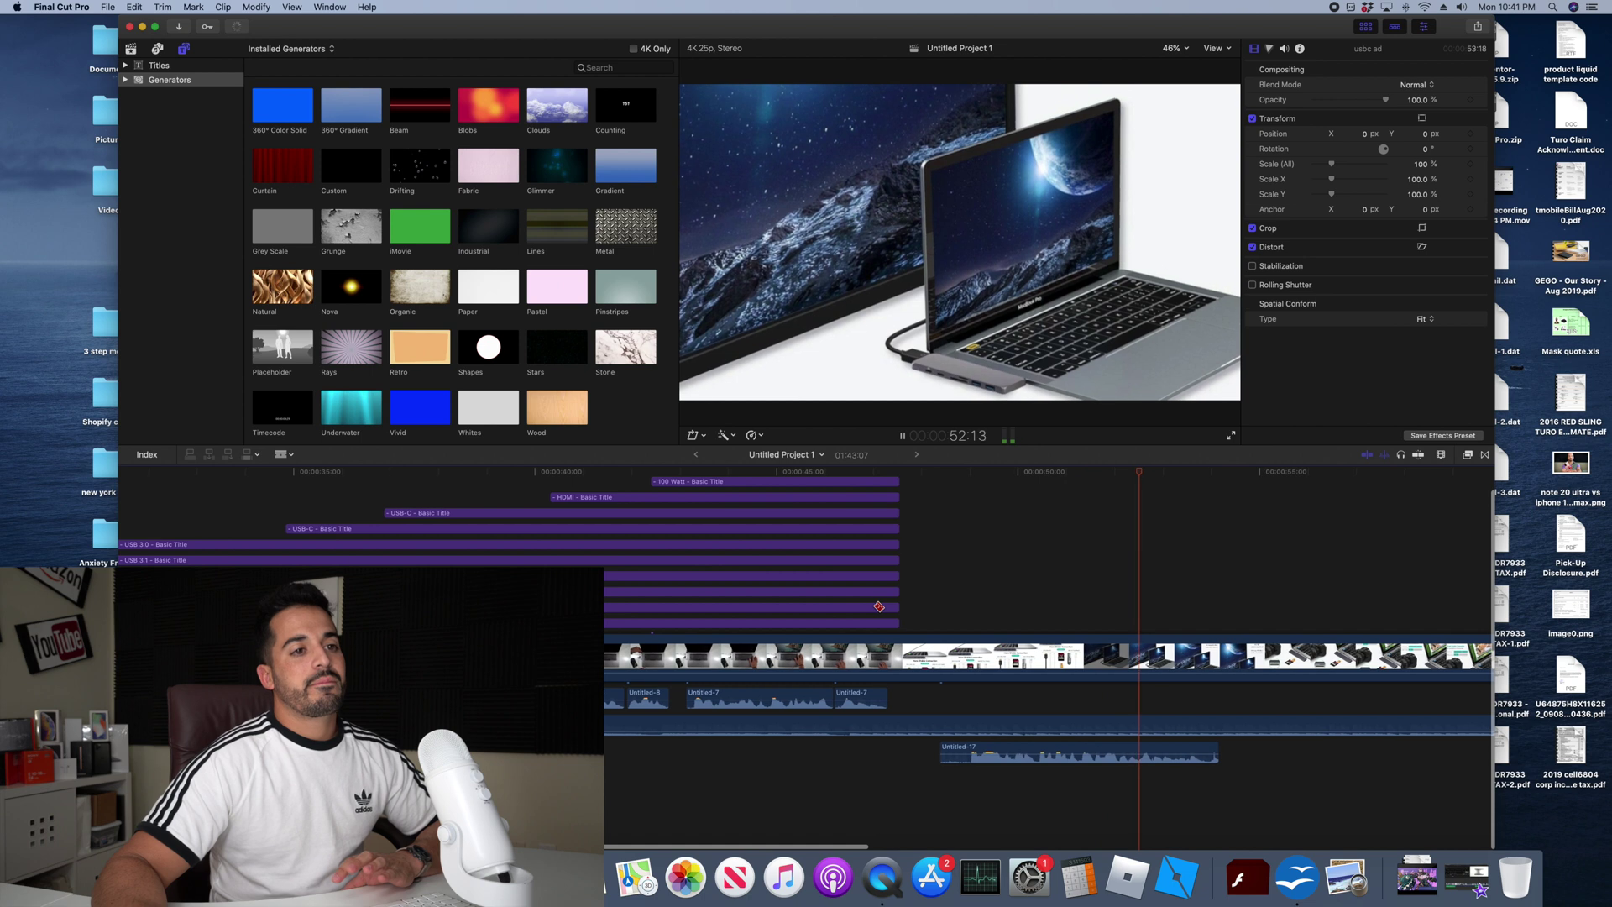
{"action": "key", "text": "space"}
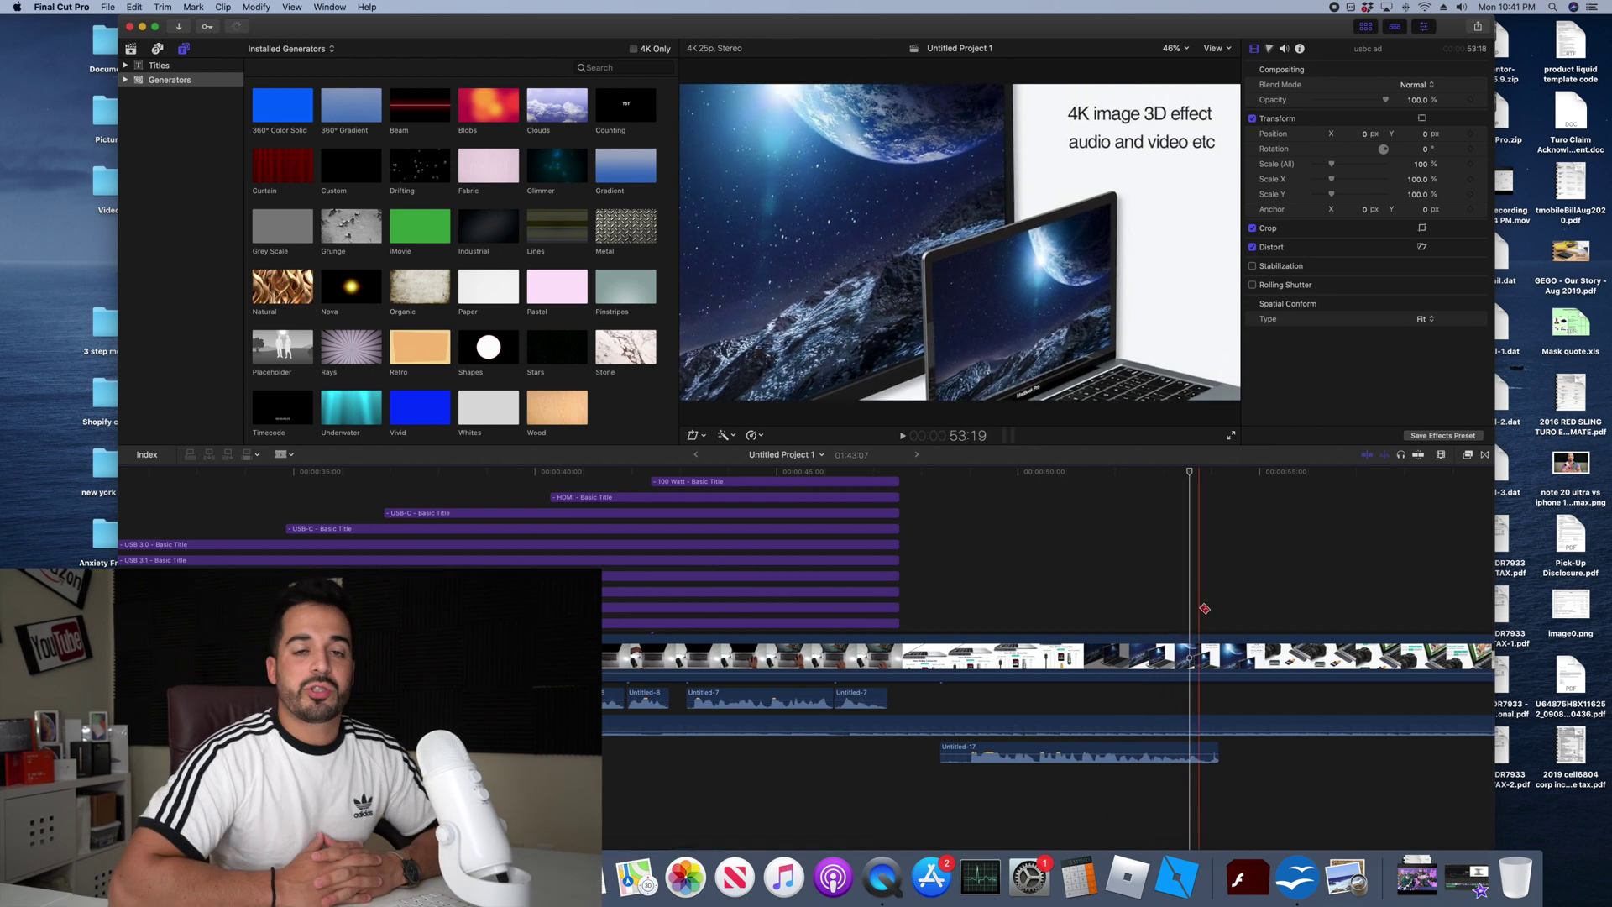